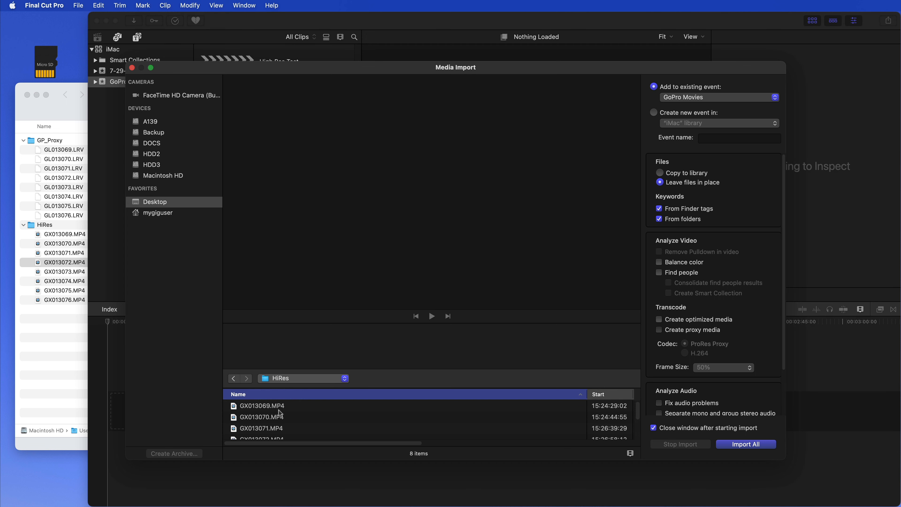
Import all eight clips from the HiRes folder into the GoPro Movies event, leaving the files in place
left_click(276, 417)
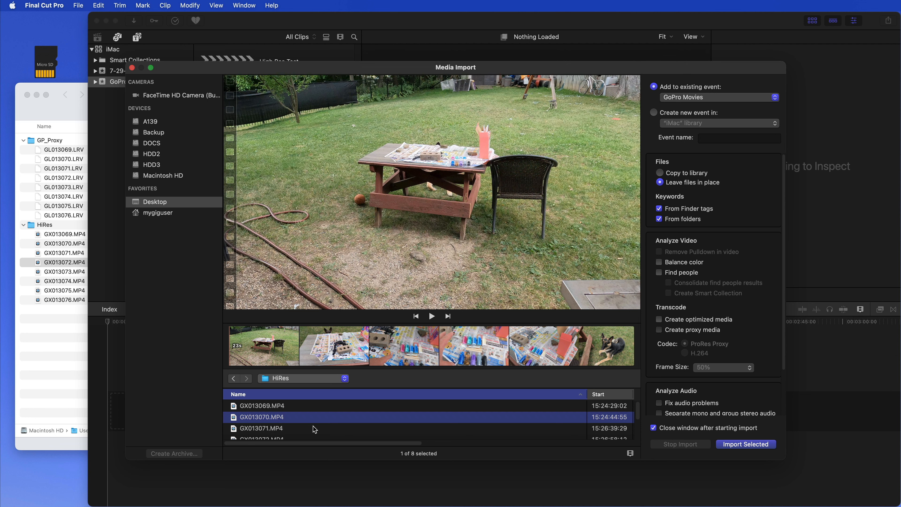
key("super+a")
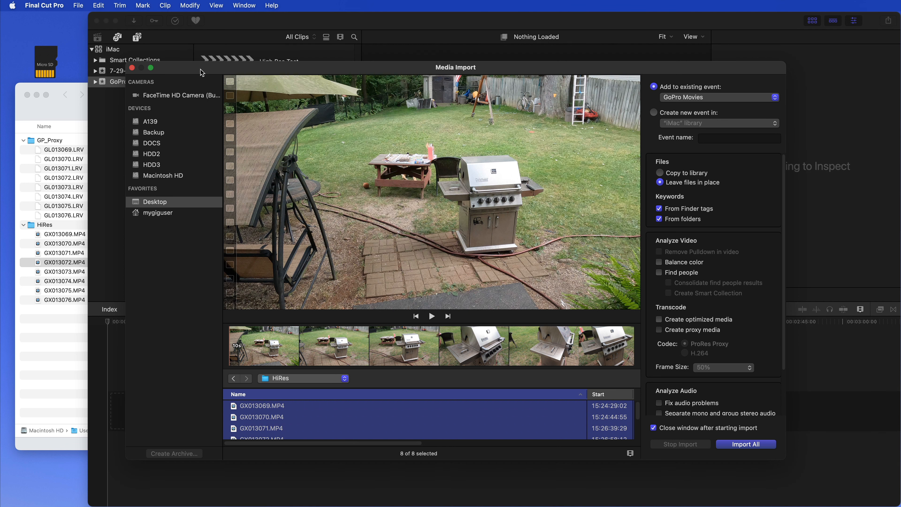
left_click_drag(202, 73, 272, 59)
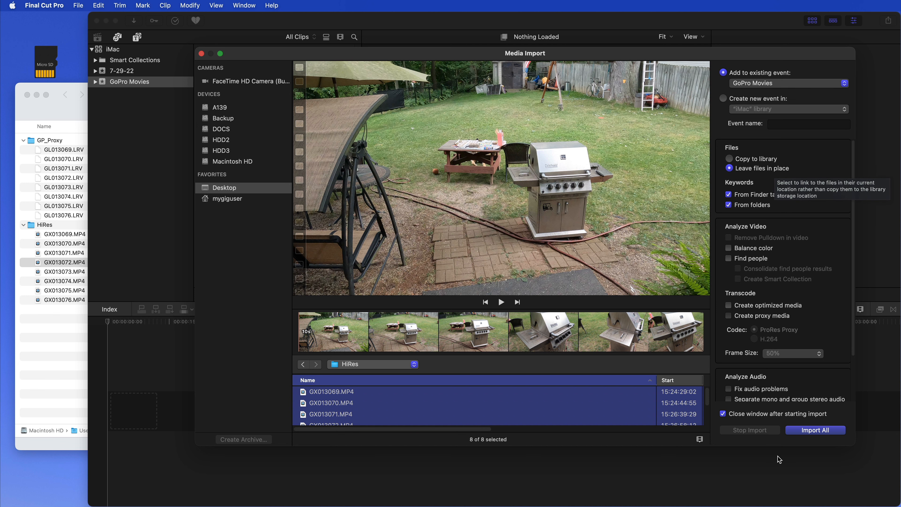
left_click(809, 430)
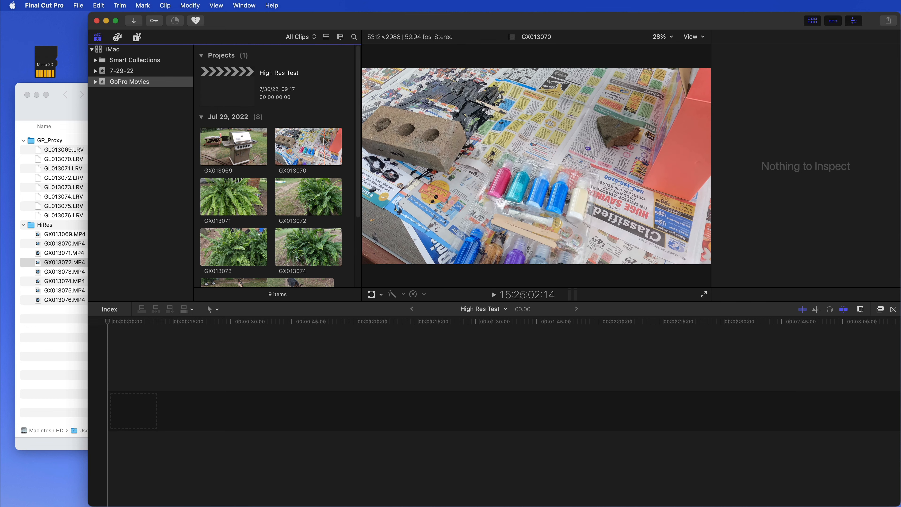
Add all the clips from GX013069 through GX013076 to the empty High Res Test timeline
left_click(218, 162)
scroll(234, 199, "down", 5)
left_click(234, 249, "shift")
left_click_drag(235, 241, 131, 411)
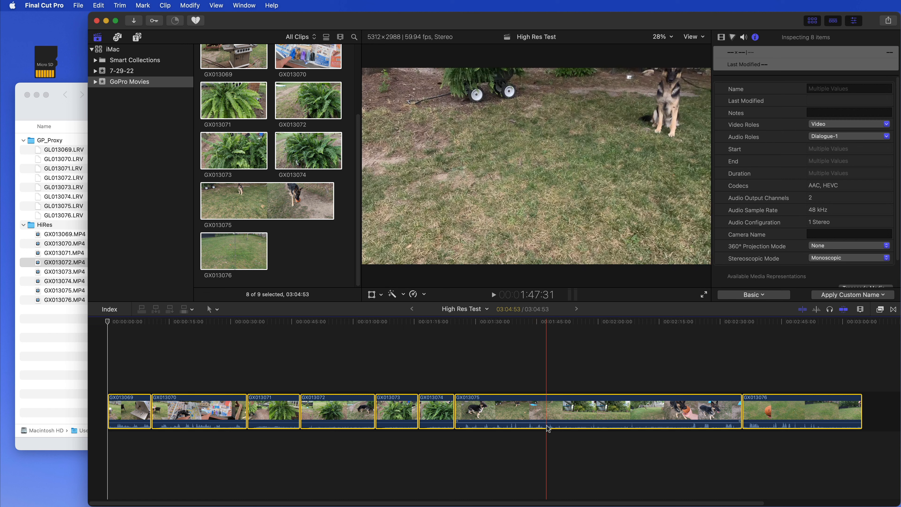
Place the playhead within GX013075 on the timeline and clear the clip selection in the browser
left_click(521, 412)
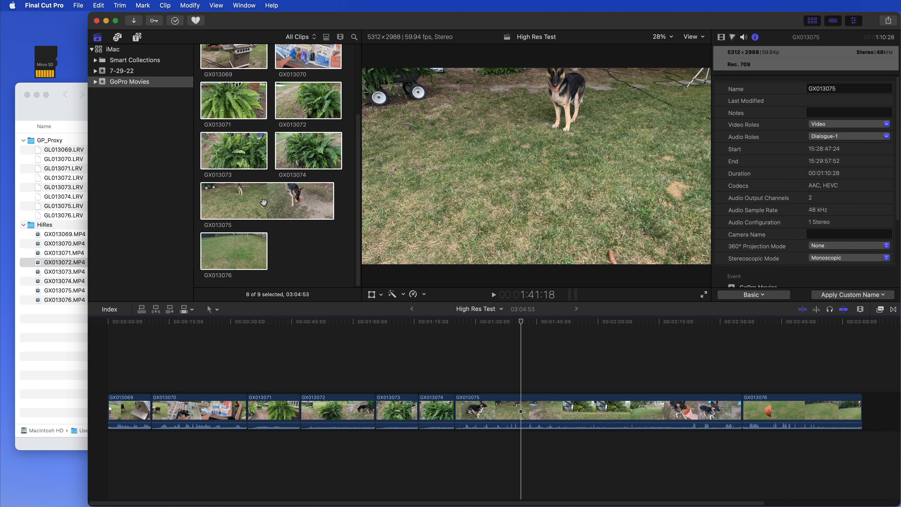
scroll(285, 178, "up", 5)
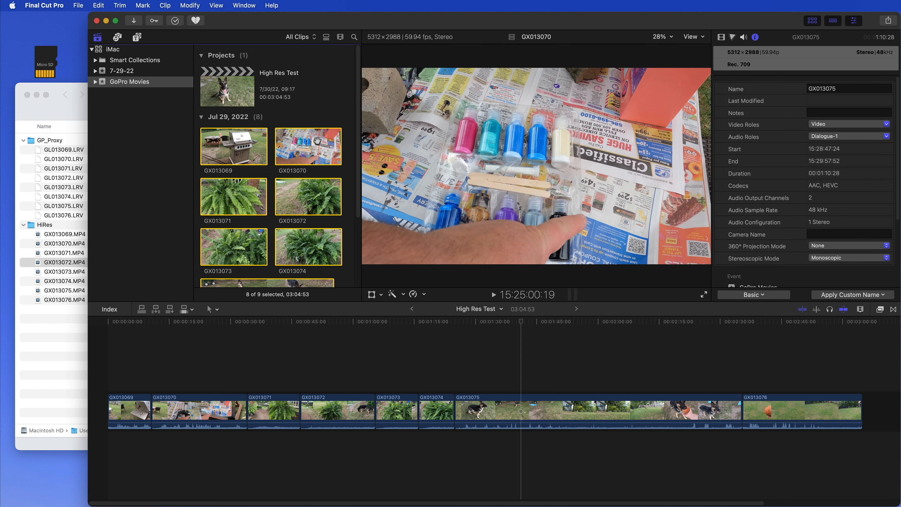
scroll(316, 146, "down", 1)
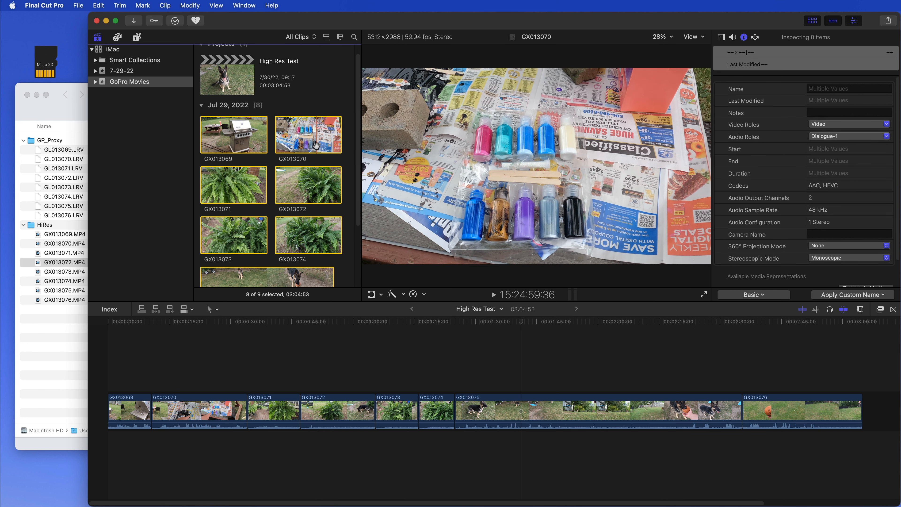
scroll(316, 147, "down", 1)
left_click(342, 256)
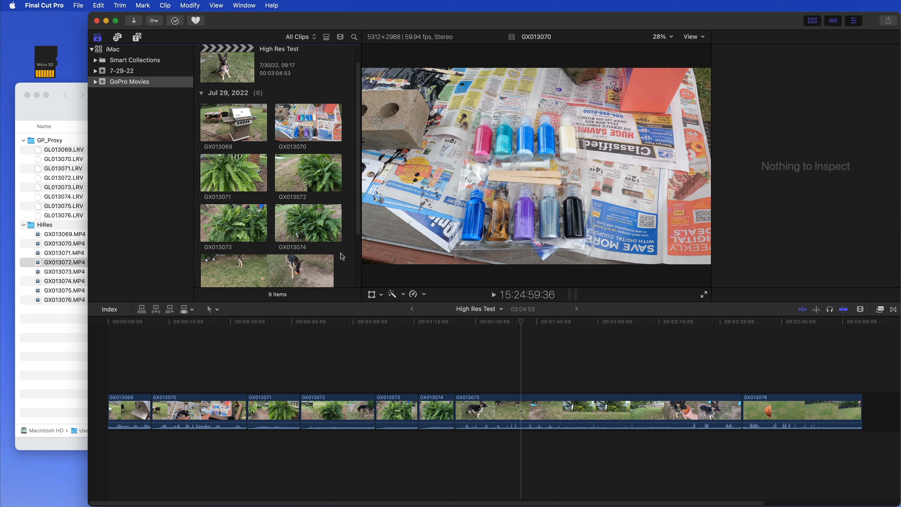
Switch to the 100GOPRO Finder window and batch-rename all GP_Proxy files, replacing LRV with MP4 and applying the extension change to all
left_click(70, 340)
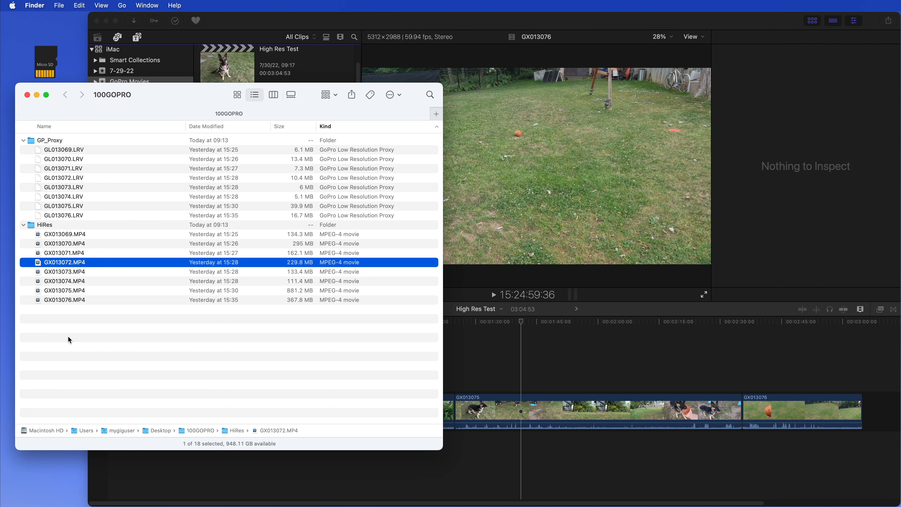
left_click(79, 328)
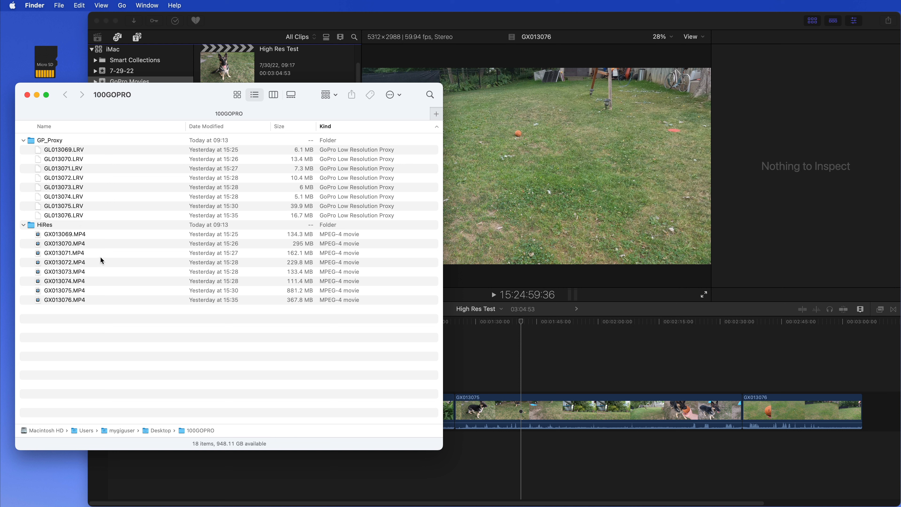
left_click(67, 152)
left_click(63, 215, "shift")
right_click(37, 176)
left_click(104, 242)
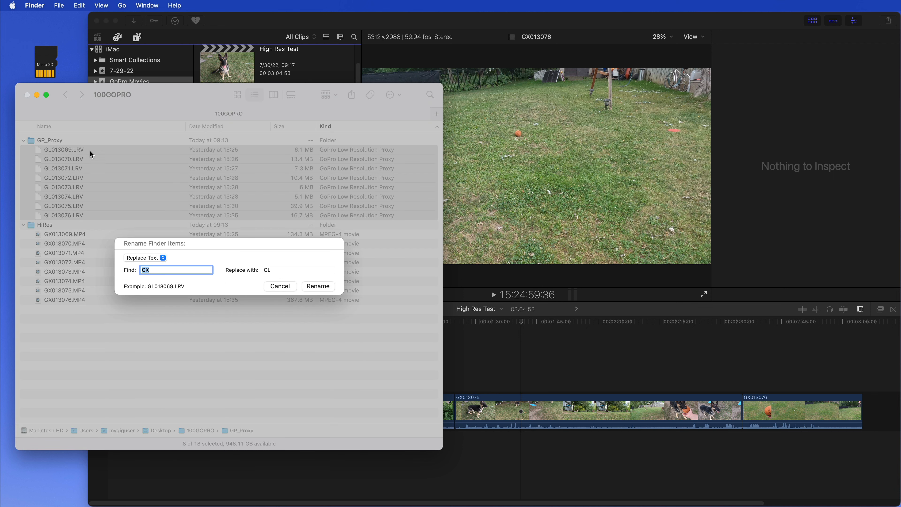
type("LRV")
left_click_drag(279, 269, 264, 269)
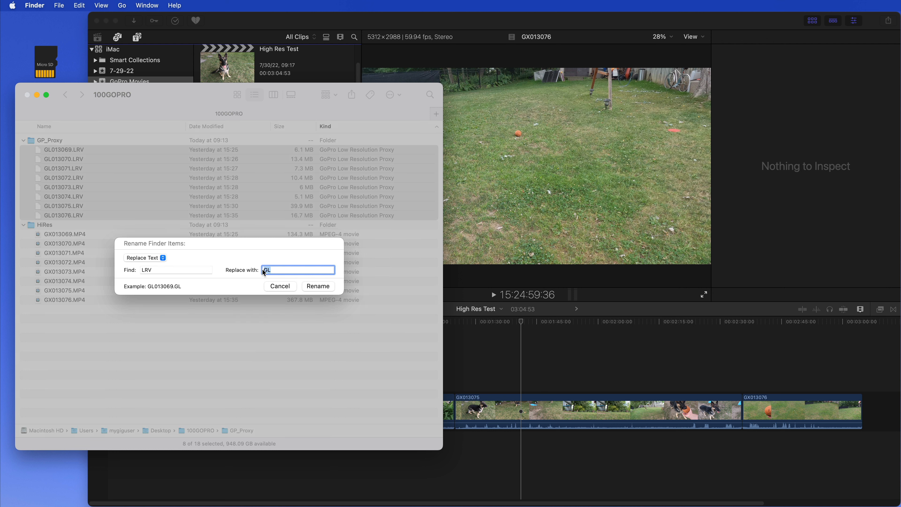
type("MP4")
left_click(319, 287)
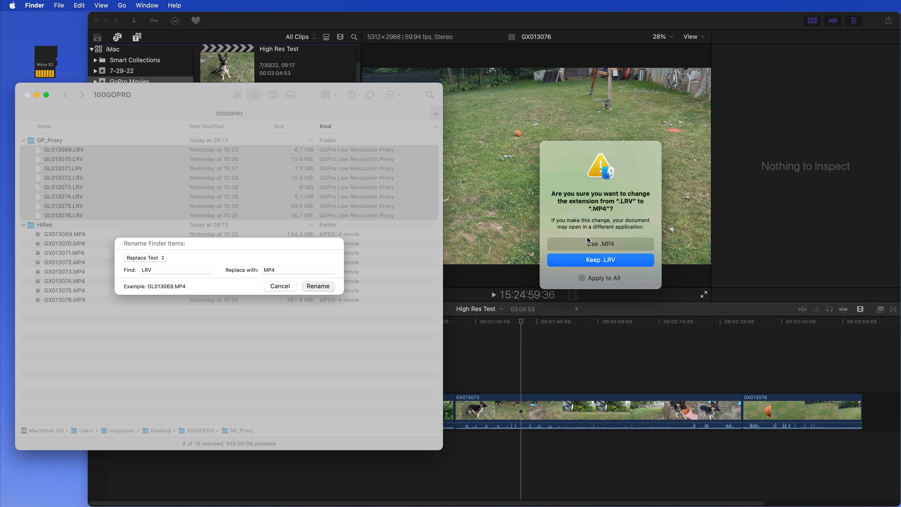
left_click(615, 245)
left_click(583, 278)
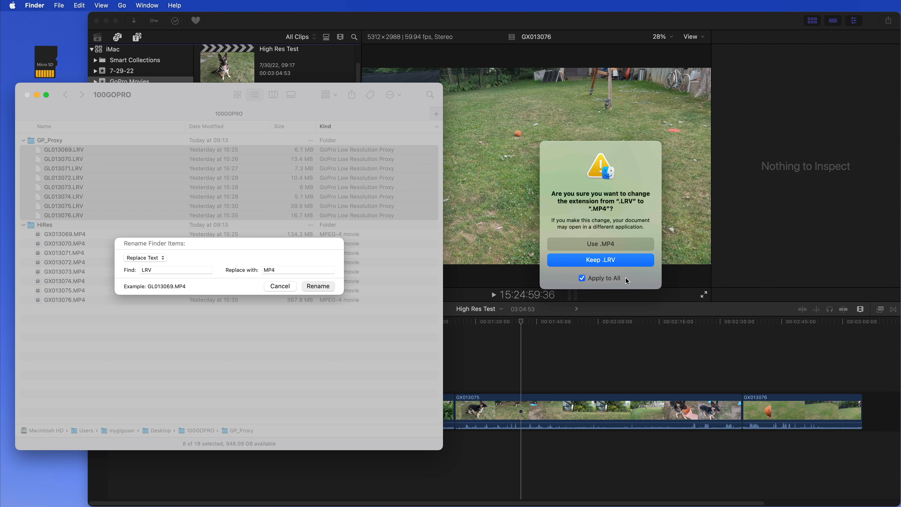
left_click(607, 244)
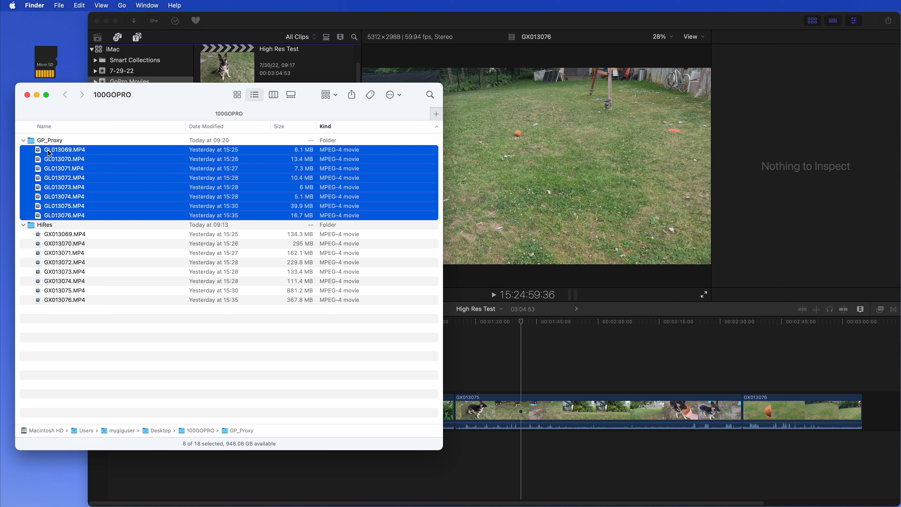
Batch-rename the GP_Proxy files again, replacing the text GL with GX in their names
right_click(56, 154)
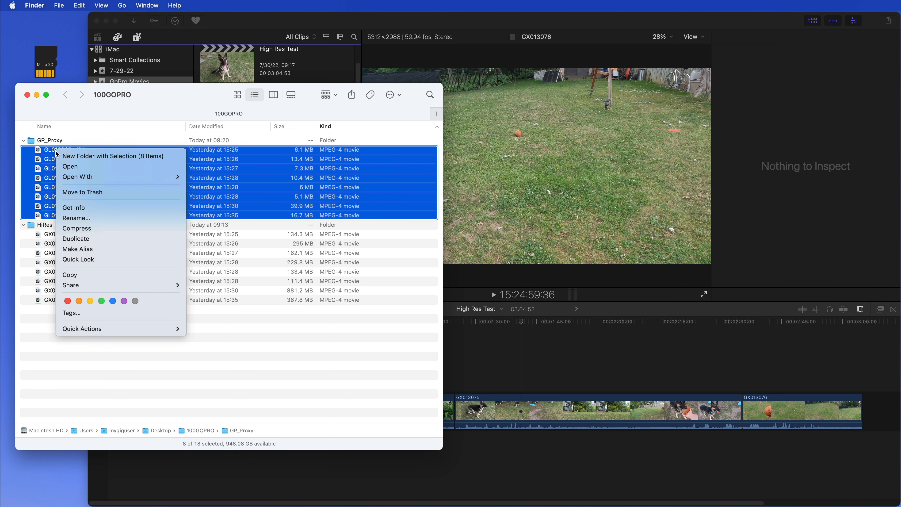
left_click(84, 219)
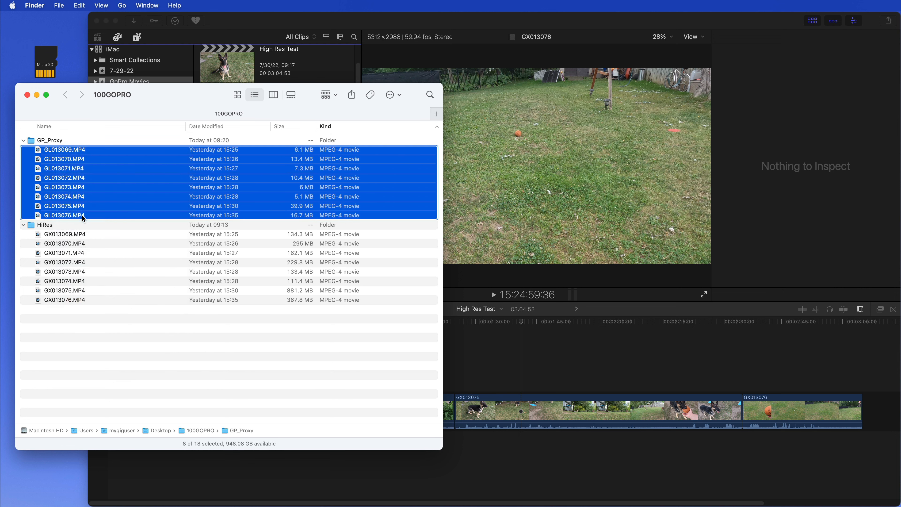
type("GL")
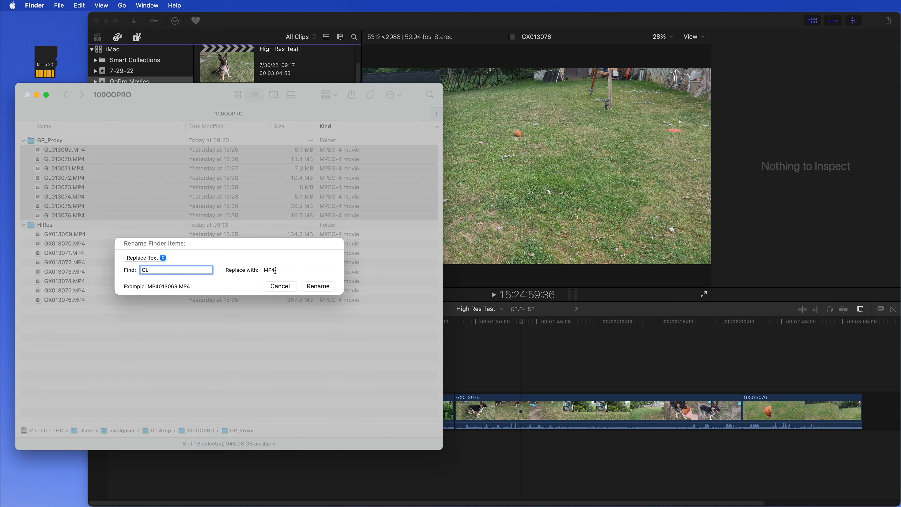
double_click(263, 271)
type("GX")
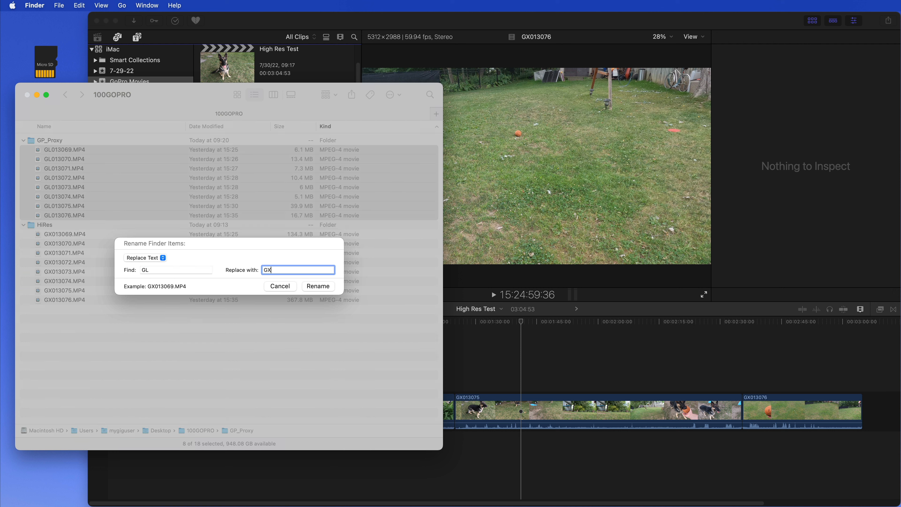
left_click(323, 286)
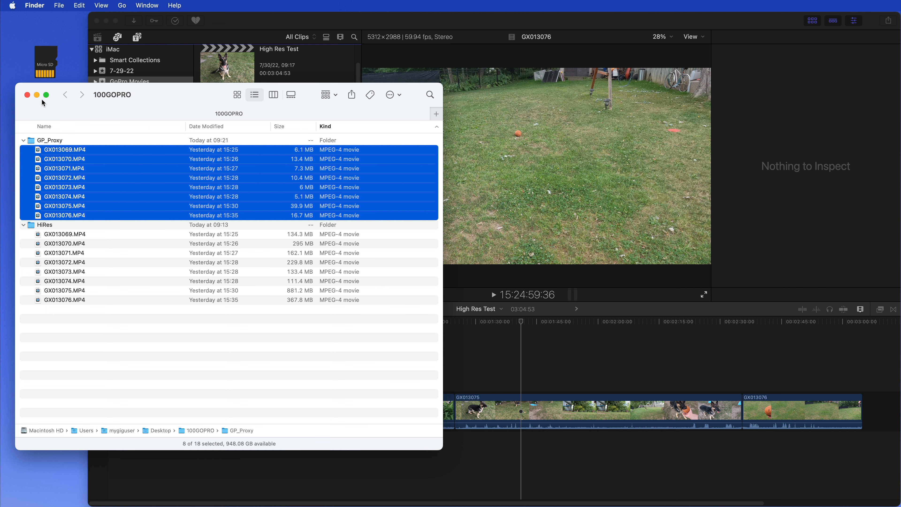
Switch back to Final Cut Pro, select all eight GoPro clips, and start relinking their proxy media
left_click(266, 23)
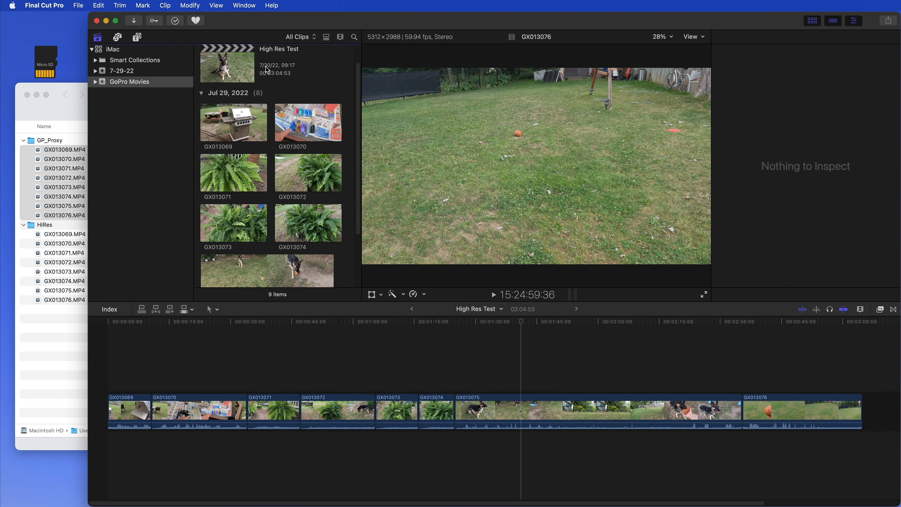
left_click(225, 116)
scroll(333, 243, "down", 3)
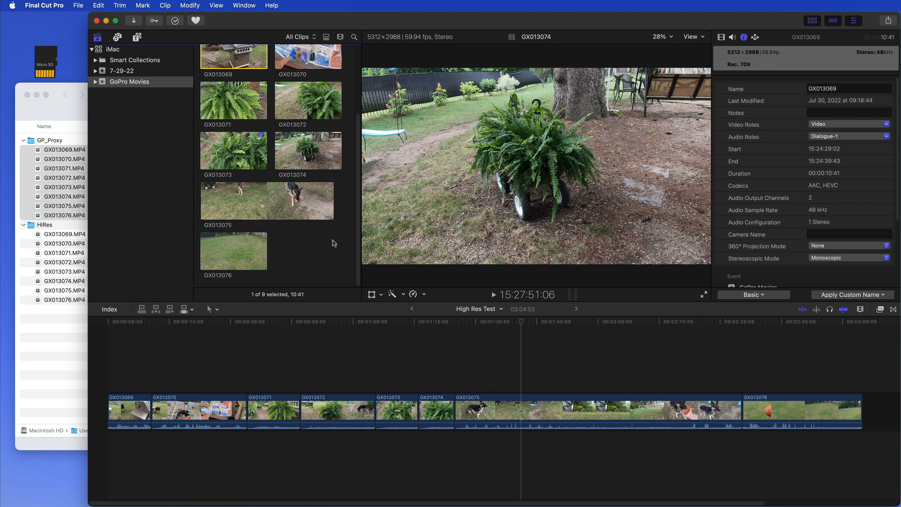
left_click(250, 261, "shift")
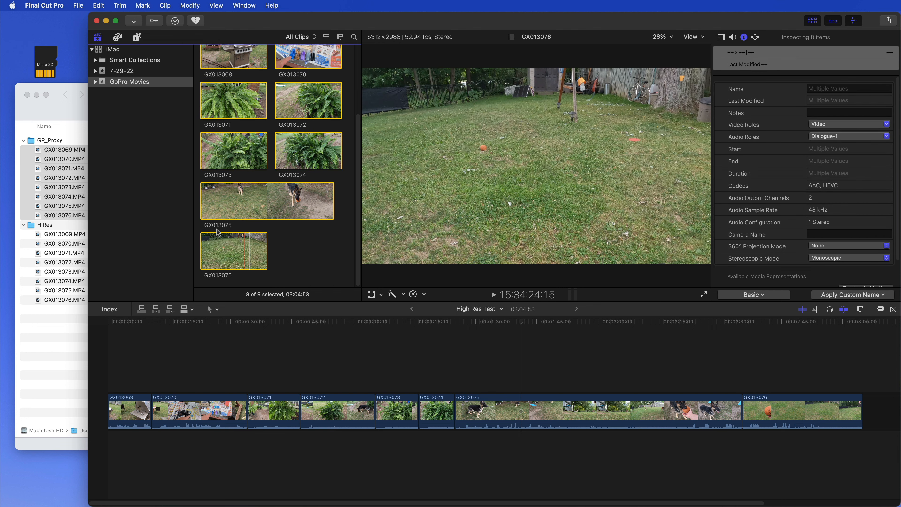
scroll(281, 146, "up", 5)
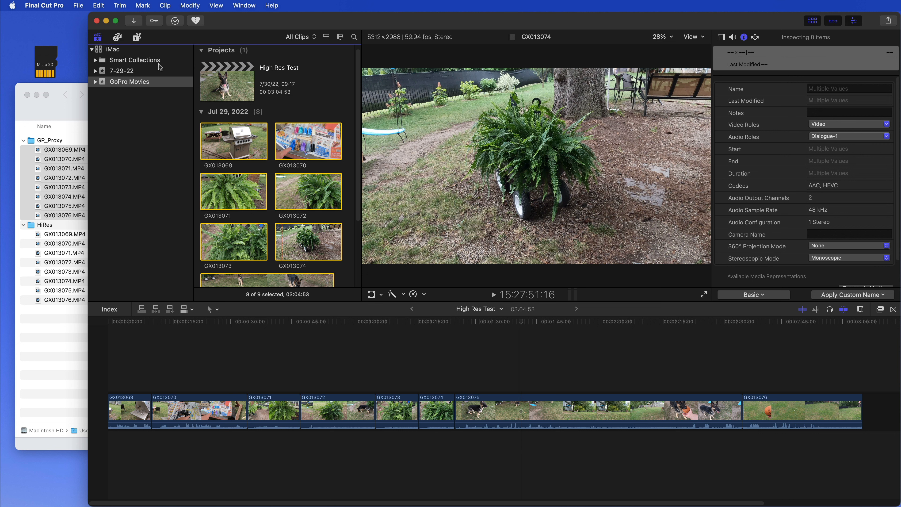
left_click(79, 5)
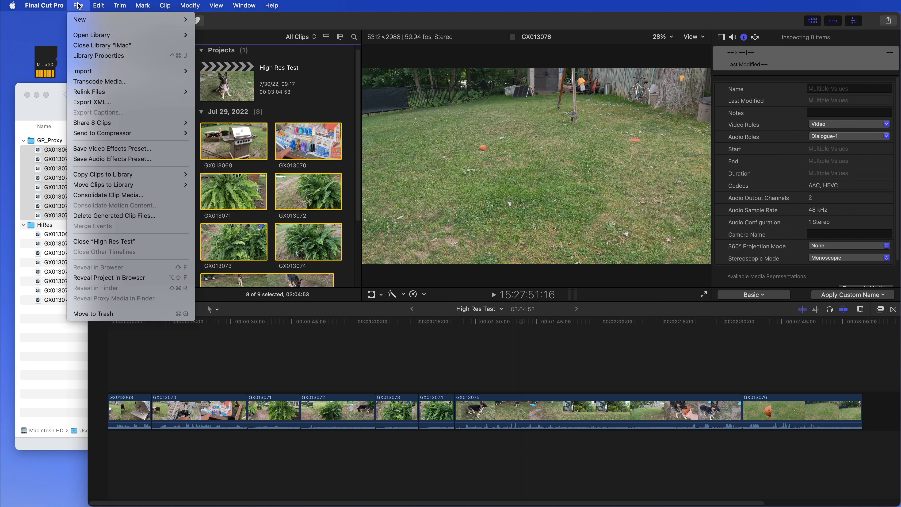
mouse_move(99, 92)
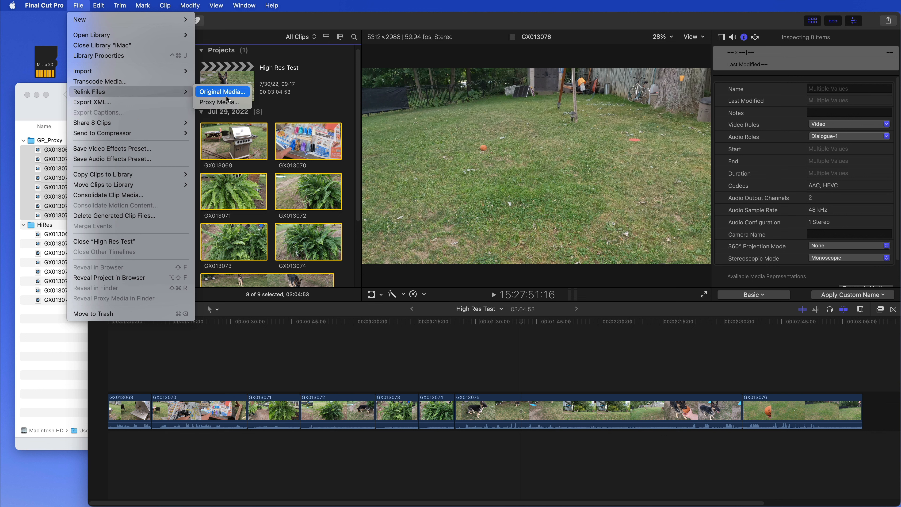
left_click(220, 103)
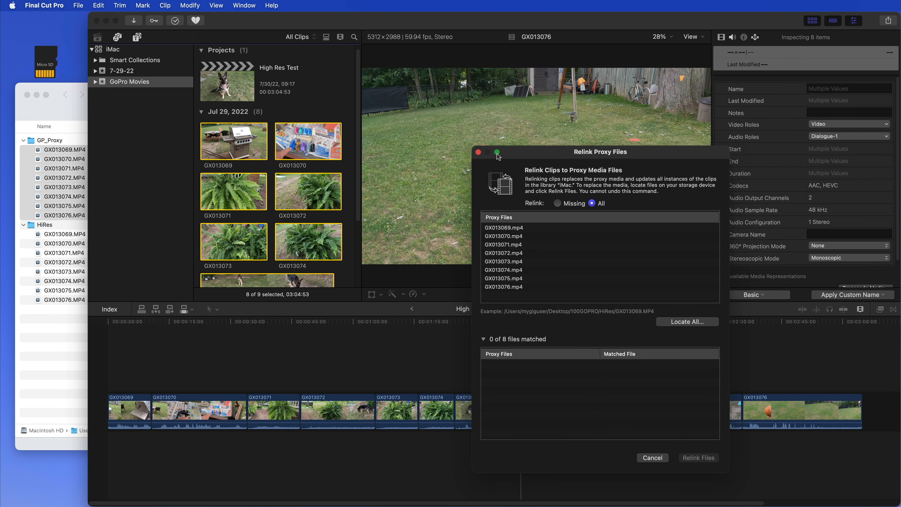
Locate all the proxy files in the GP_Proxy folder inside 100GOPRO on the Desktop and match them to the clips
left_click_drag(634, 147, 418, 85)
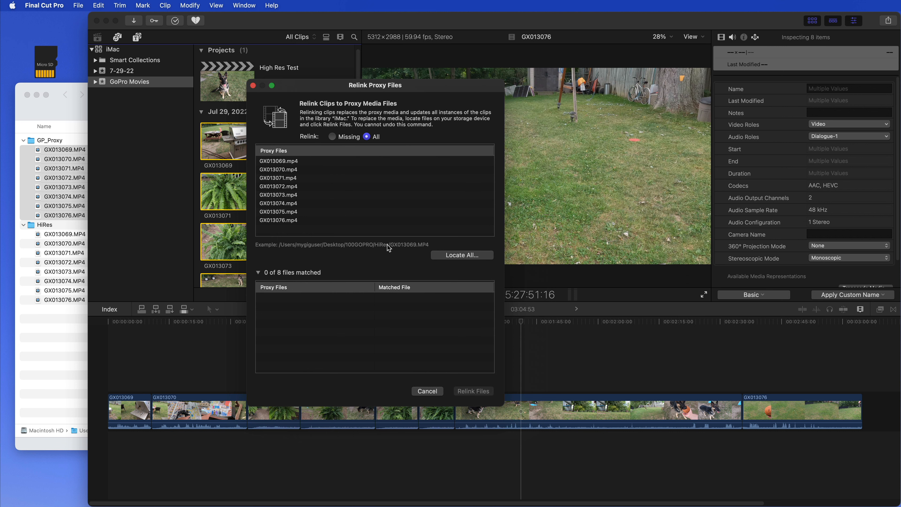
left_click(450, 256)
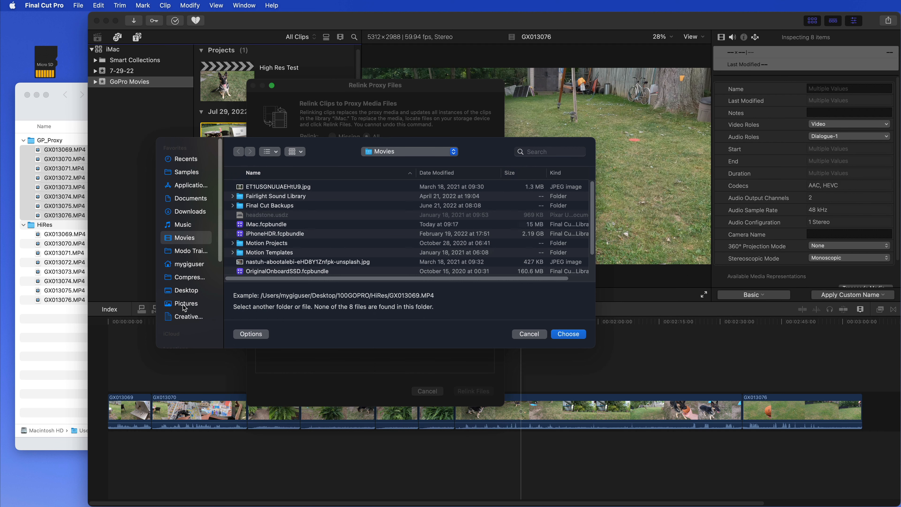
left_click(192, 291)
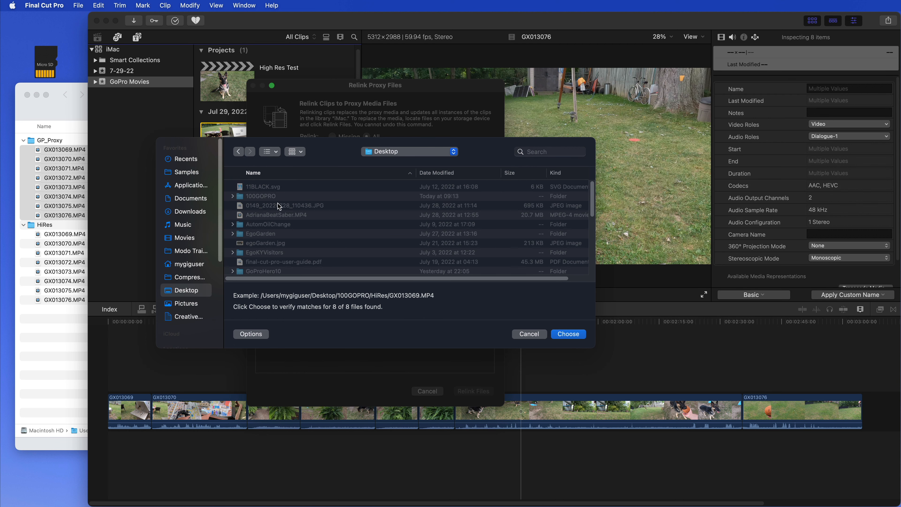
left_click(261, 196)
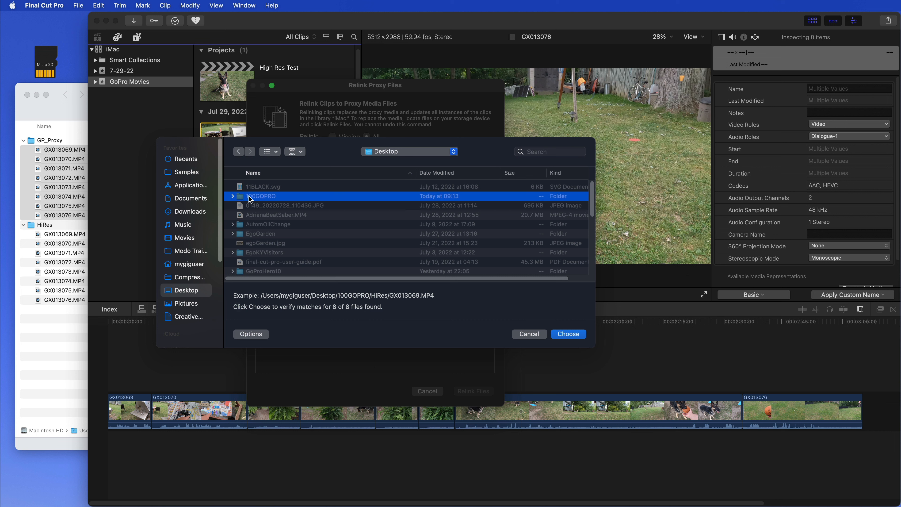
double_click(251, 197)
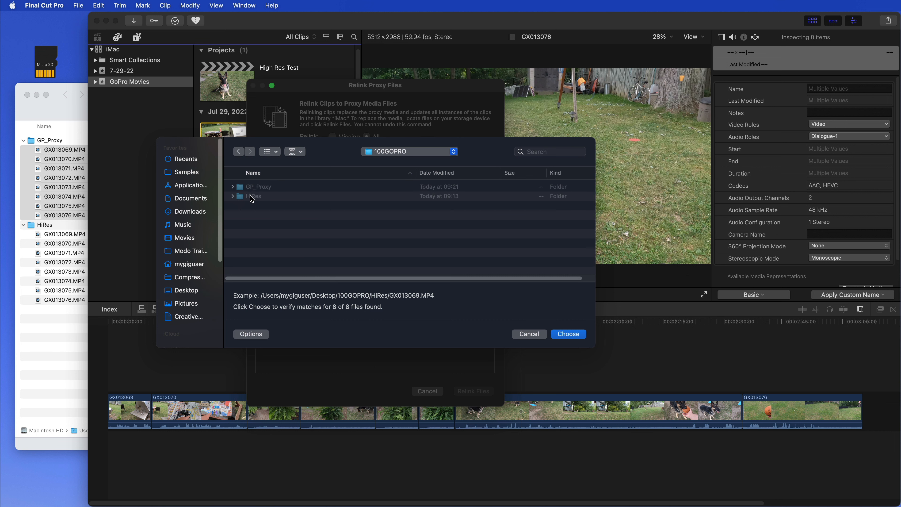
double_click(262, 187)
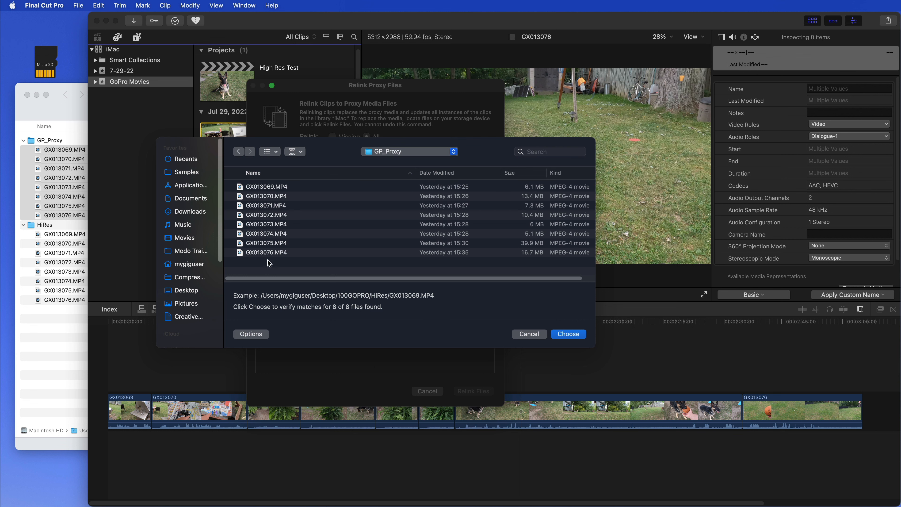
left_click(569, 335)
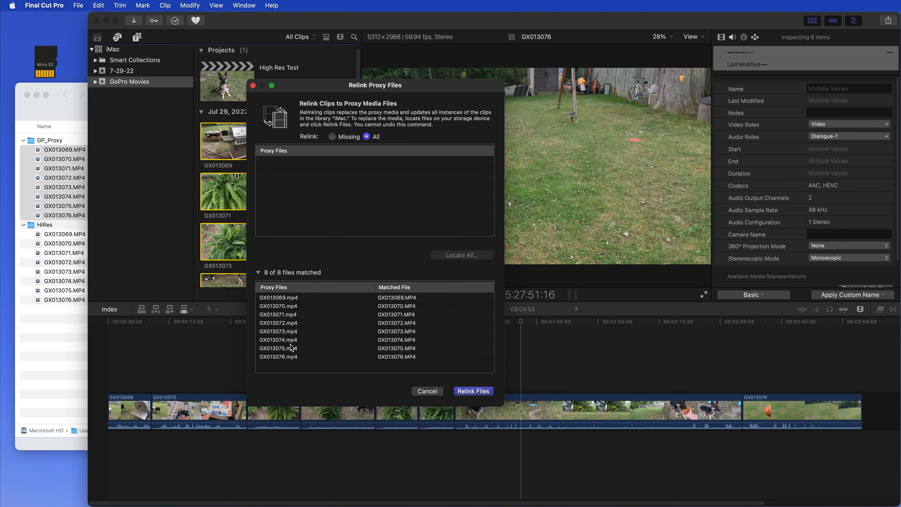
Relink the eight matched GoPro proxy files, clear the clip selection, and select only the GX013069 clip
left_click(473, 391)
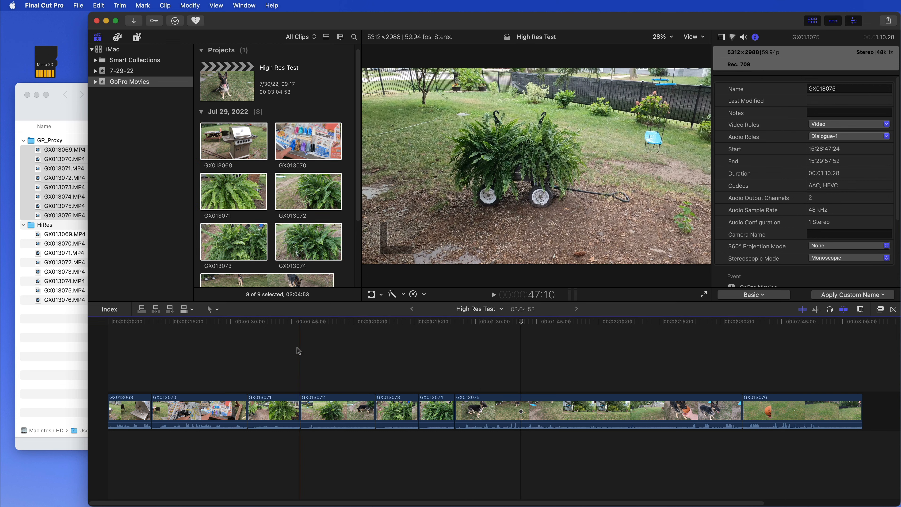
left_click(241, 137)
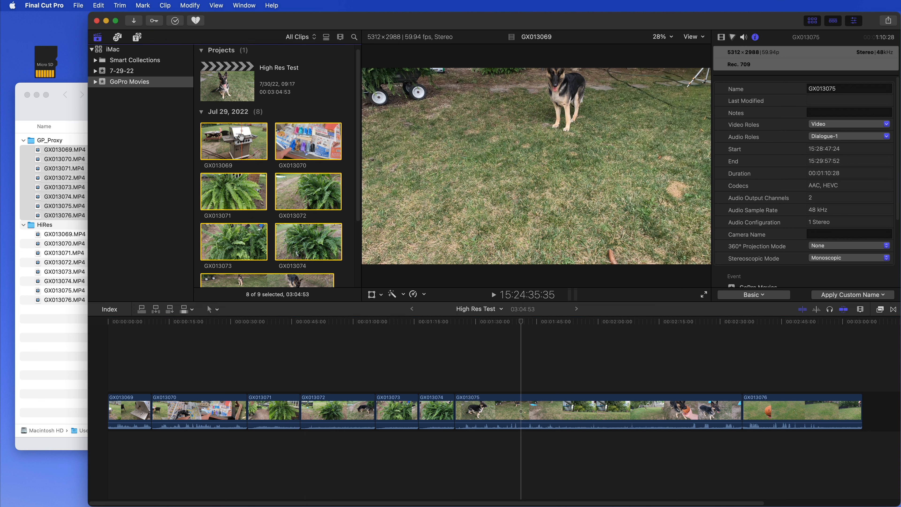
left_click(309, 113)
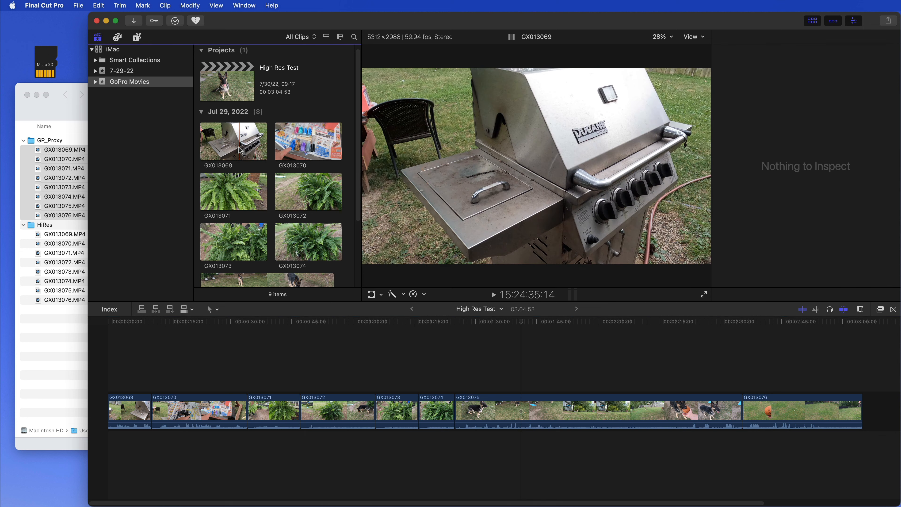
left_click(240, 148)
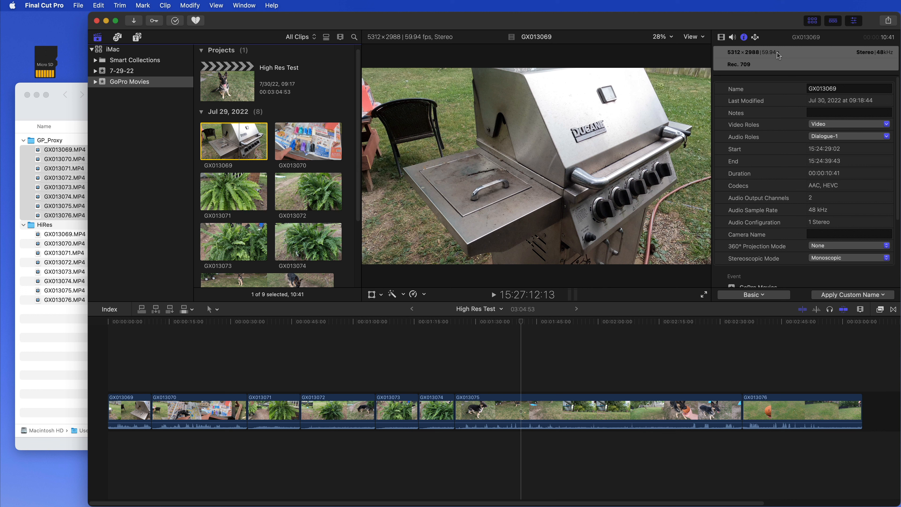
Set the viewer's media playback to Proxy Only and return to the High Res Test timeline
left_click(694, 37)
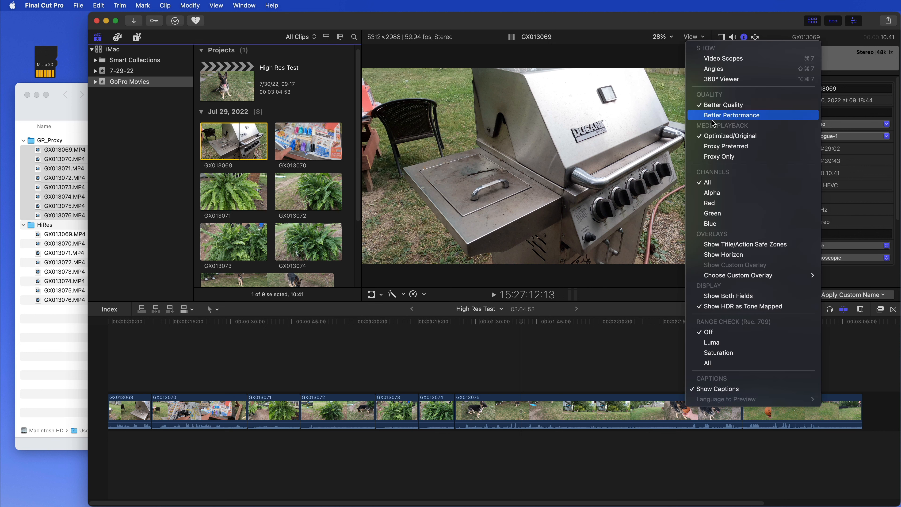
left_click(716, 158)
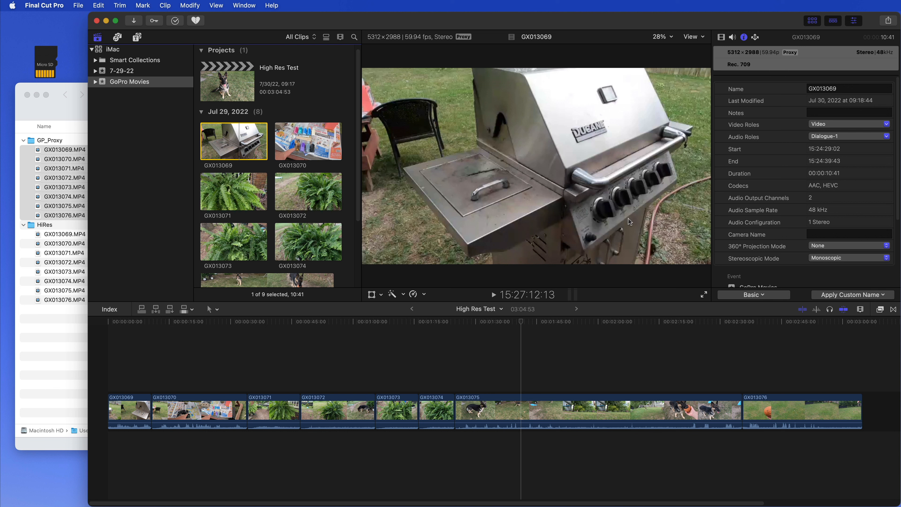
left_click(412, 354)
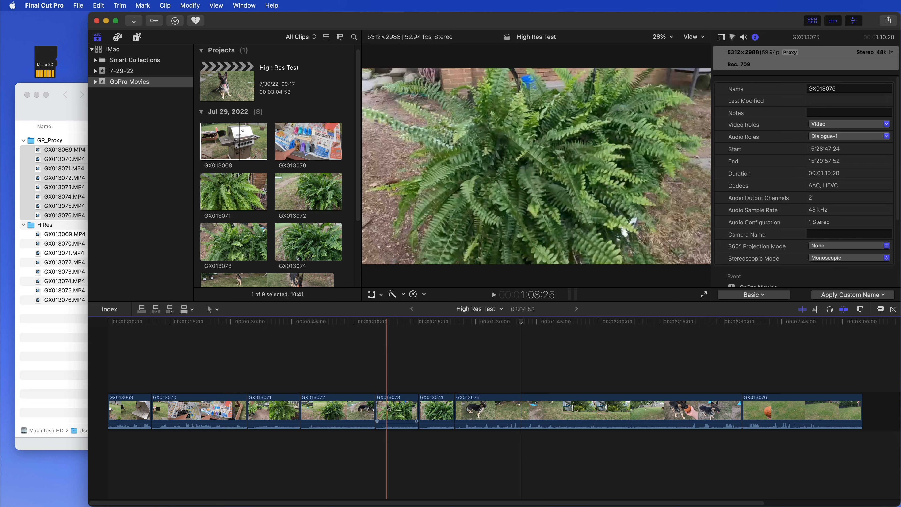
Compare the timeline footage in Optimized/Original playback against Proxy Only playback, leaving the viewer on Proxy Only
left_click(695, 37)
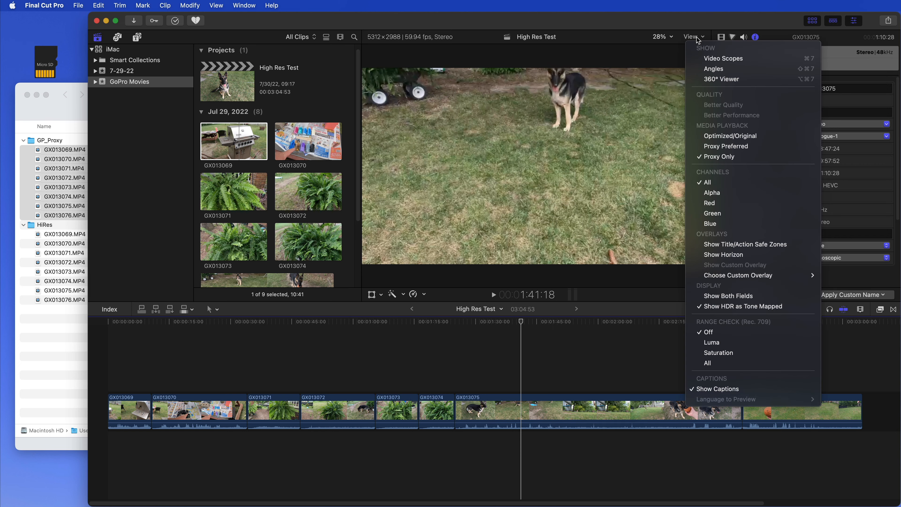
left_click(712, 136)
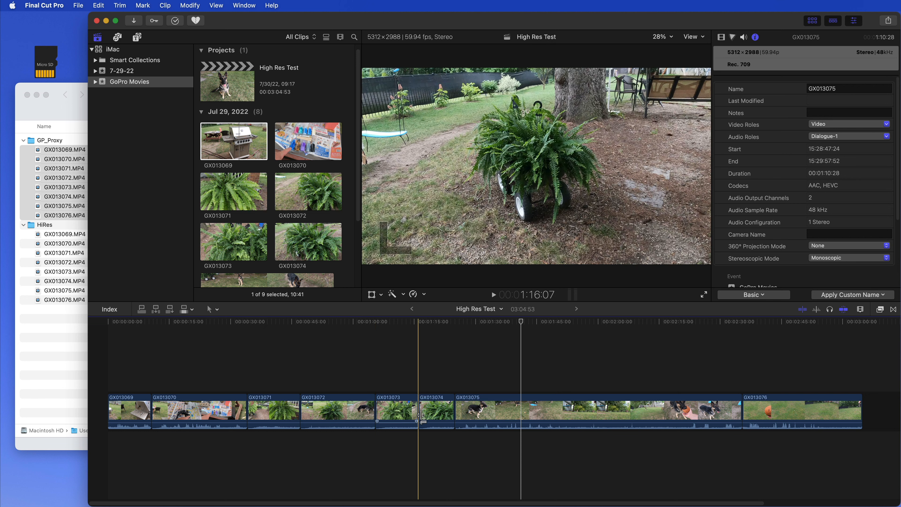
left_click(694, 36)
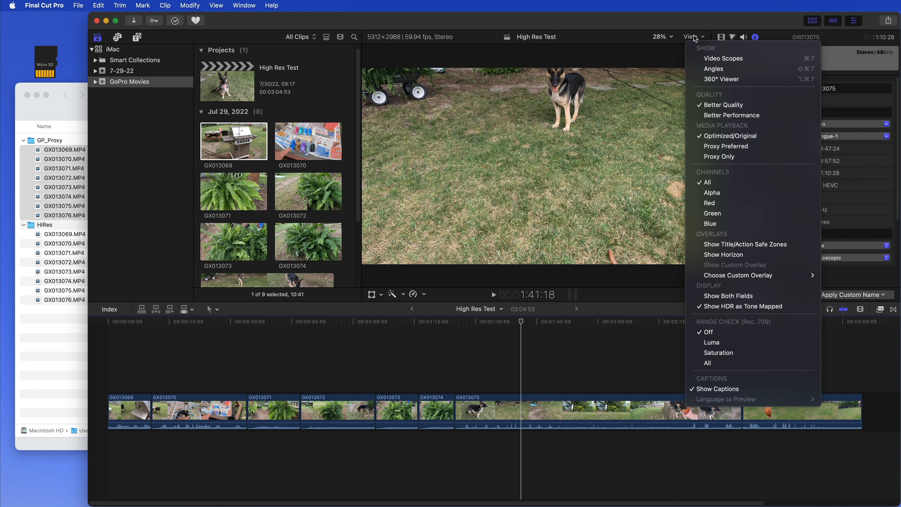
left_click(713, 157)
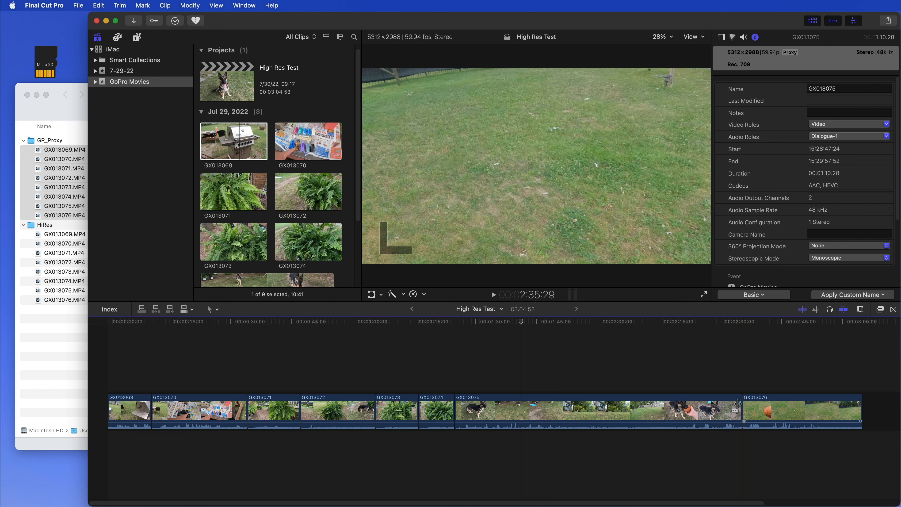
Trim the clip edges where GX013075 meets GX013076 and add the Video Wall transition from Replicator/Clones at that cut
mouse_move(737, 408)
left_mouse_down()
mouse_move(676, 412)
mouse_move(726, 421)
left_mouse_up()
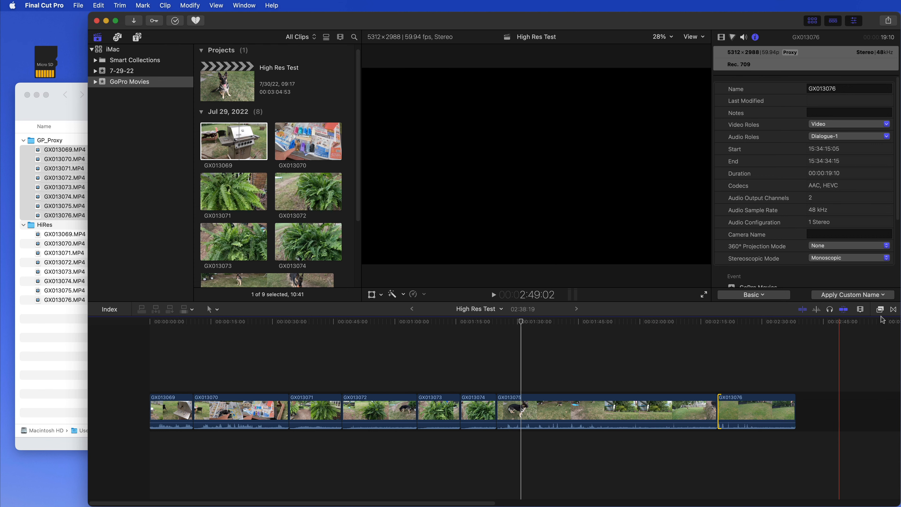
left_click(894, 310)
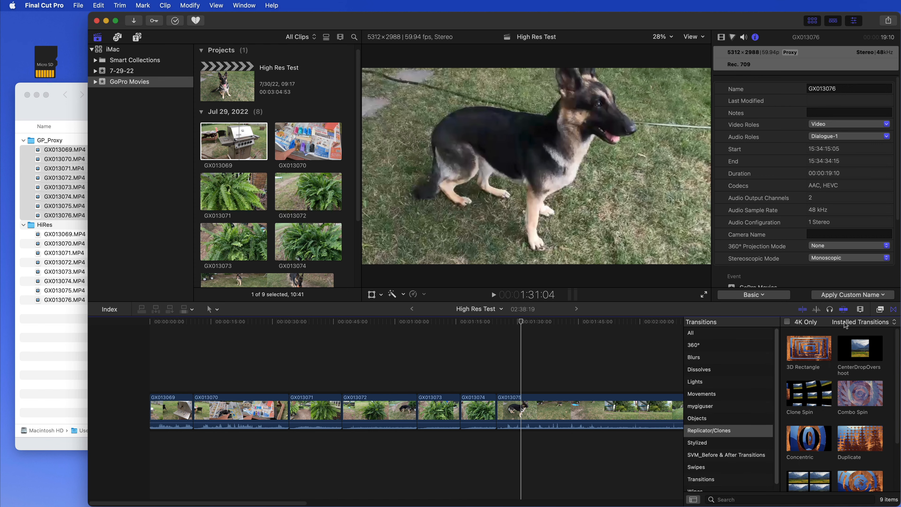
scroll(555, 455, "right", 3)
scroll(556, 454, "right", 3)
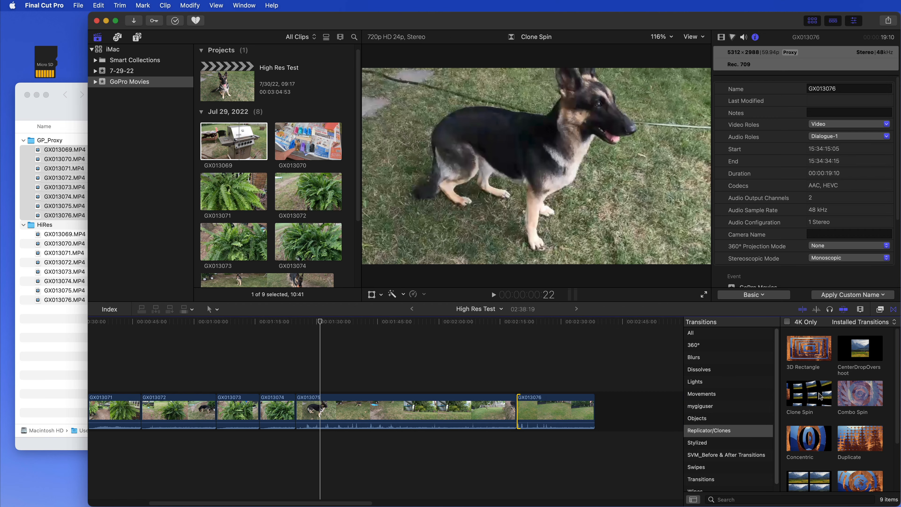
scroll(851, 406, "down", 3)
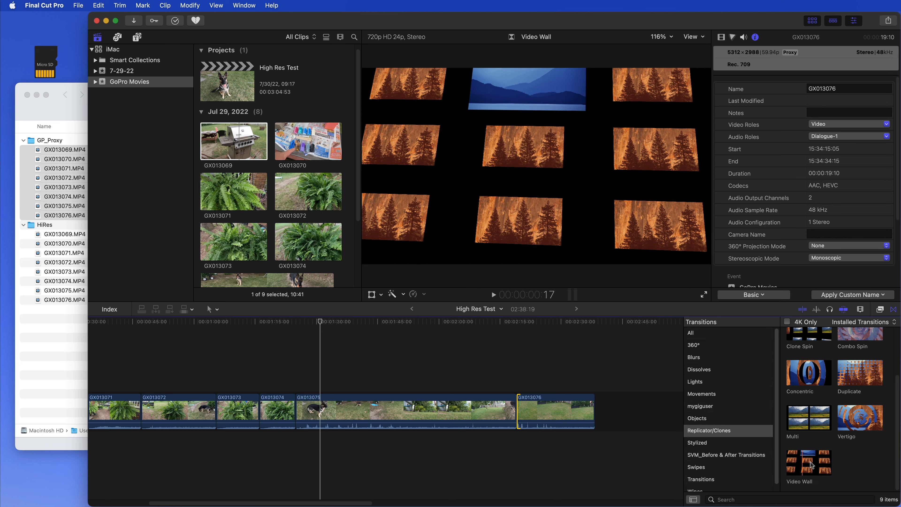
left_click_drag(817, 466, 513, 416)
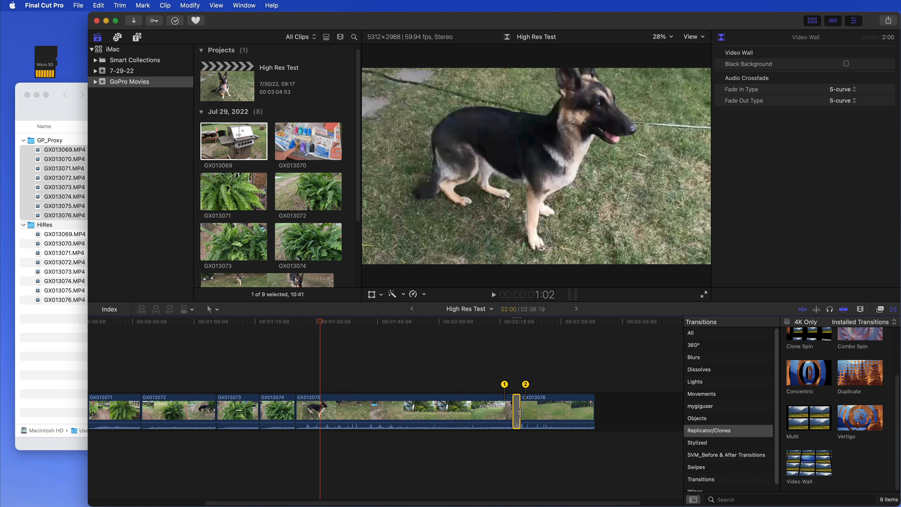
Lengthen the Video Wall transition to 9:30 and place the playhead at its middle
left_click_drag(520, 412, 535, 413)
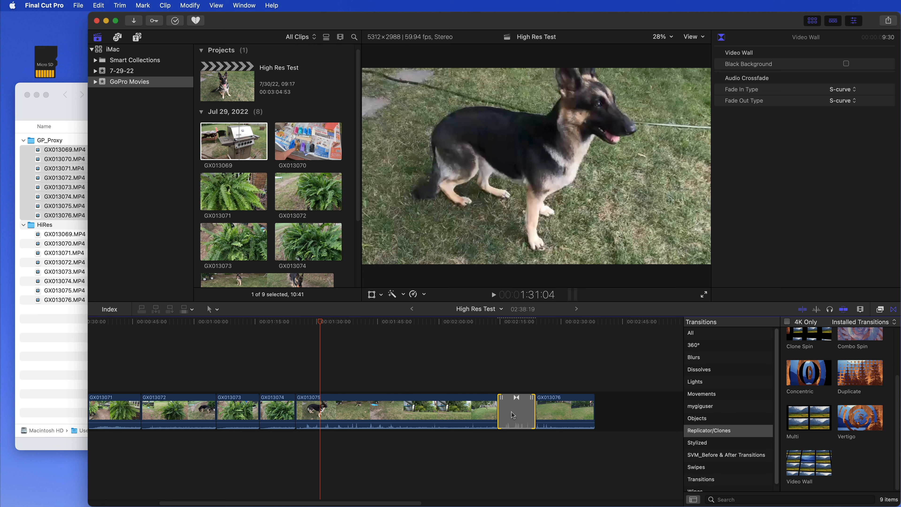
left_click(519, 414)
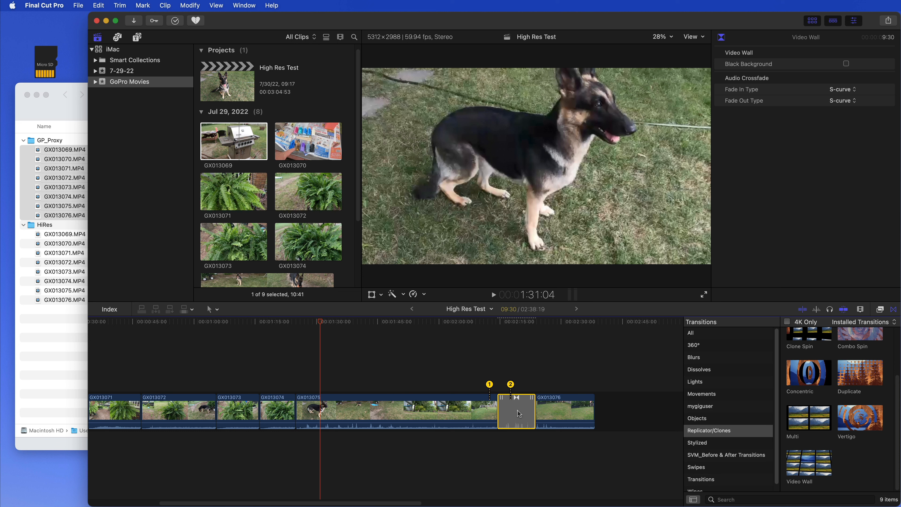
left_click(517, 322)
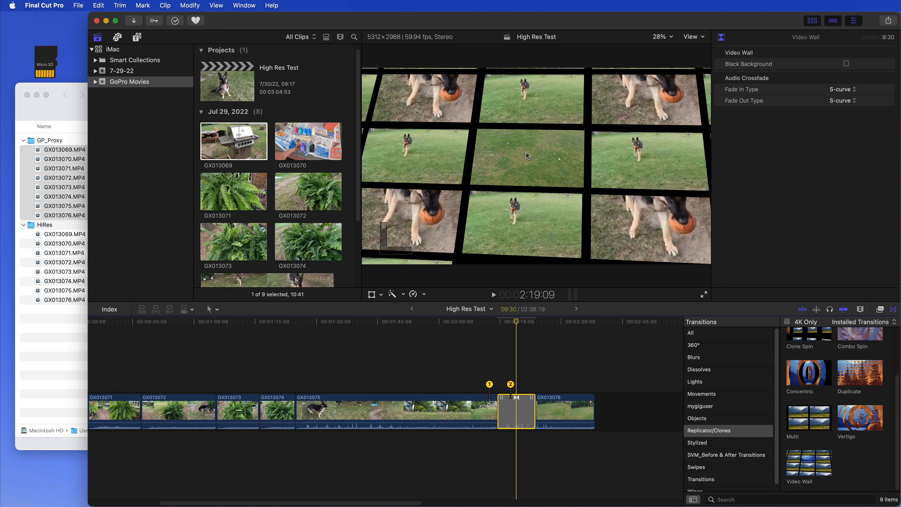
Move the Video Wall's image point 1 earlier within GX013075 and point 2 onto GX013072, and play the transition from just before it
mouse_move(491, 389)
left_mouse_down()
mouse_move(409, 389)
mouse_move(417, 390)
left_mouse_up()
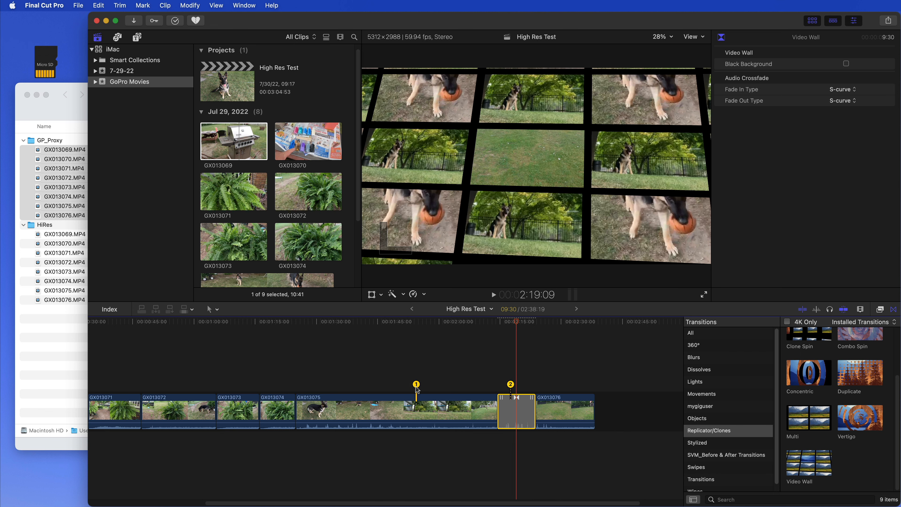
mouse_move(512, 387)
left_mouse_down()
mouse_move(171, 386)
mouse_move(193, 387)
left_mouse_up()
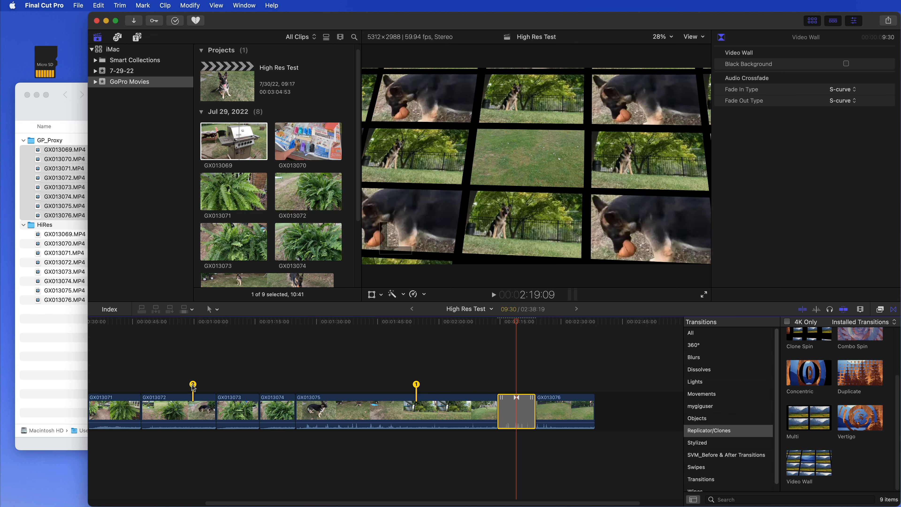
left_click(491, 323)
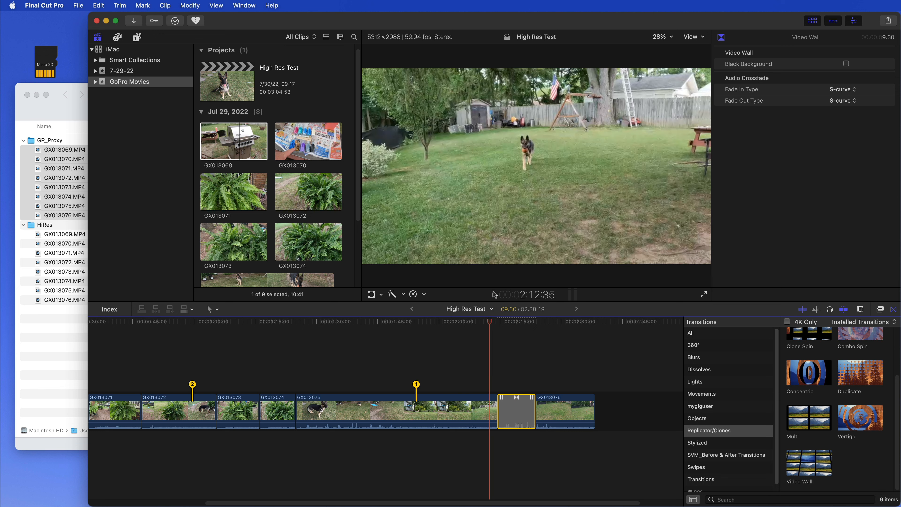
left_click(493, 295)
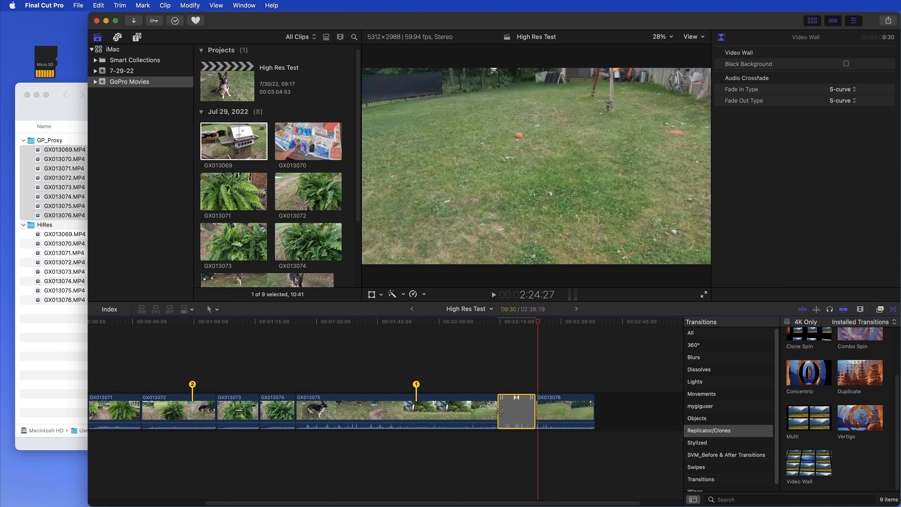
Shorten the Video Wall transition to 6:11 and play through it from just before its start
left_click_drag(499, 411, 505, 411)
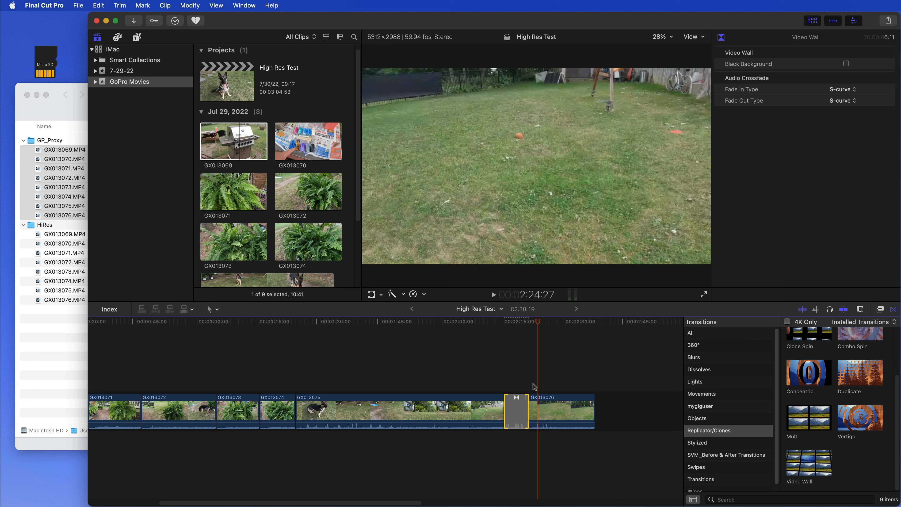
left_click(494, 323)
key("space")
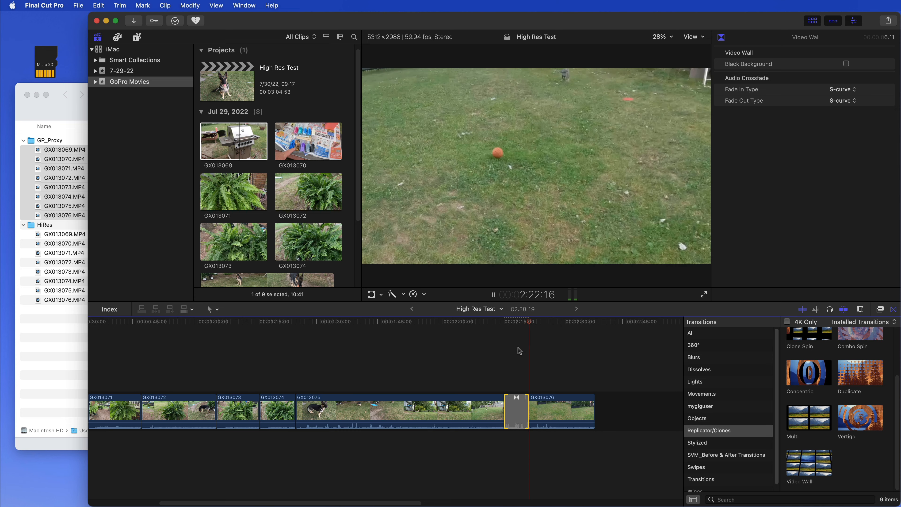
key("space")
left_click(515, 364)
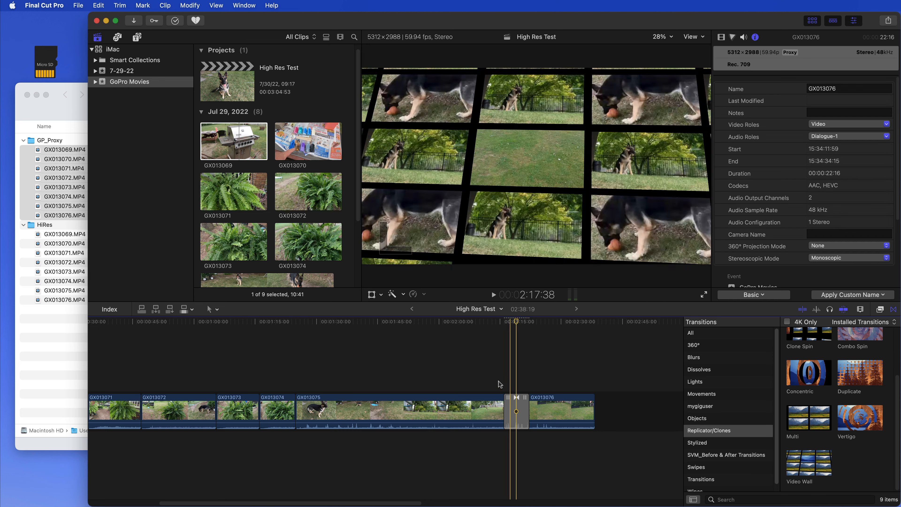
Trim the clip edges where GX013070 meets GX013071 and add the Clone Spin transition at that cut
scroll(425, 394, "right", 2)
scroll(444, 399, "left", 5)
scroll(447, 401, "left", 3)
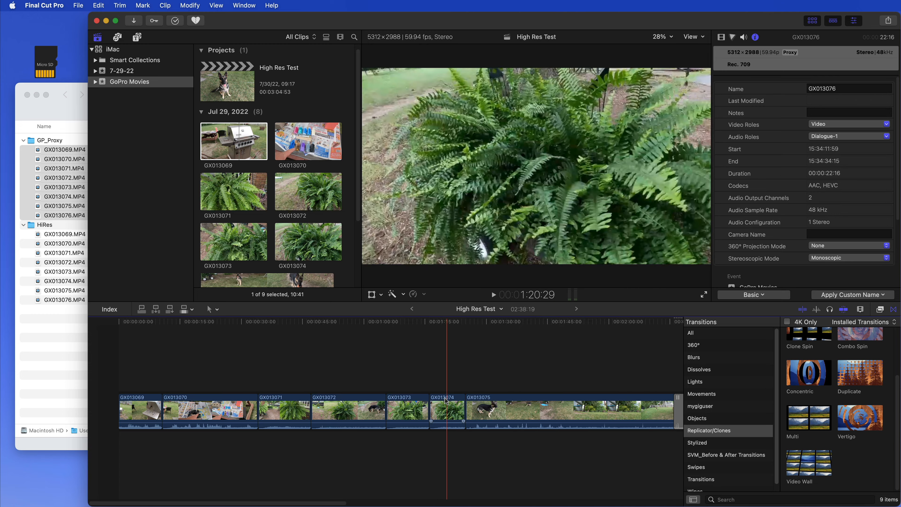
scroll(814, 363, "up", 1)
scroll(815, 363, "up", 2)
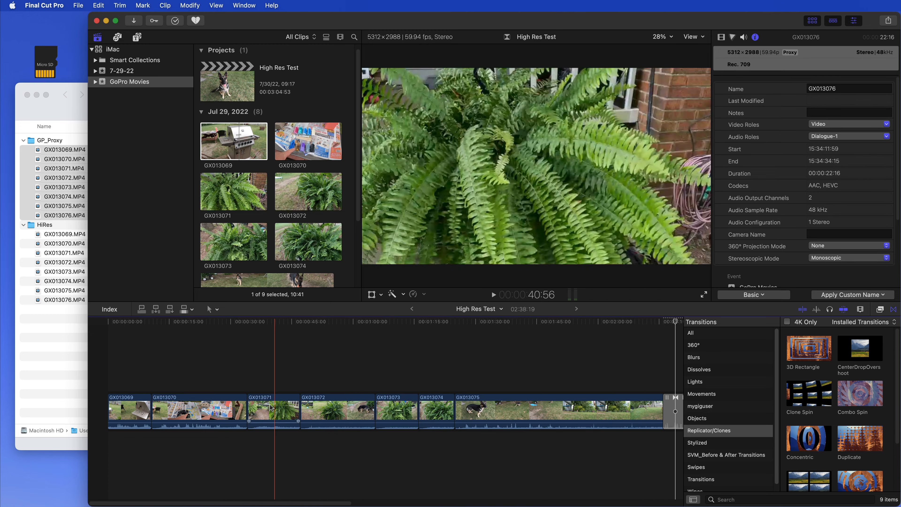
left_click_drag(245, 408, 225, 412)
key("space")
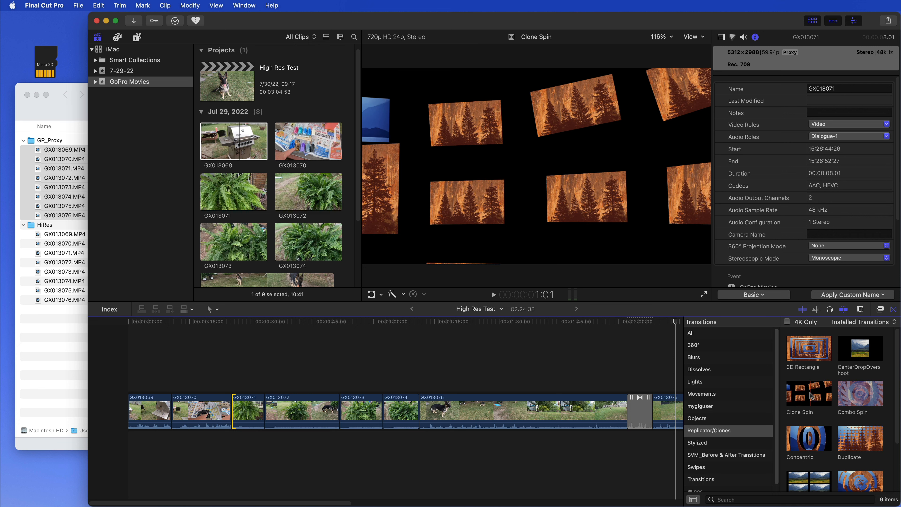
mouse_move(813, 396)
left_mouse_down()
mouse_move(312, 340)
mouse_move(229, 392)
mouse_move(230, 411)
left_mouse_up()
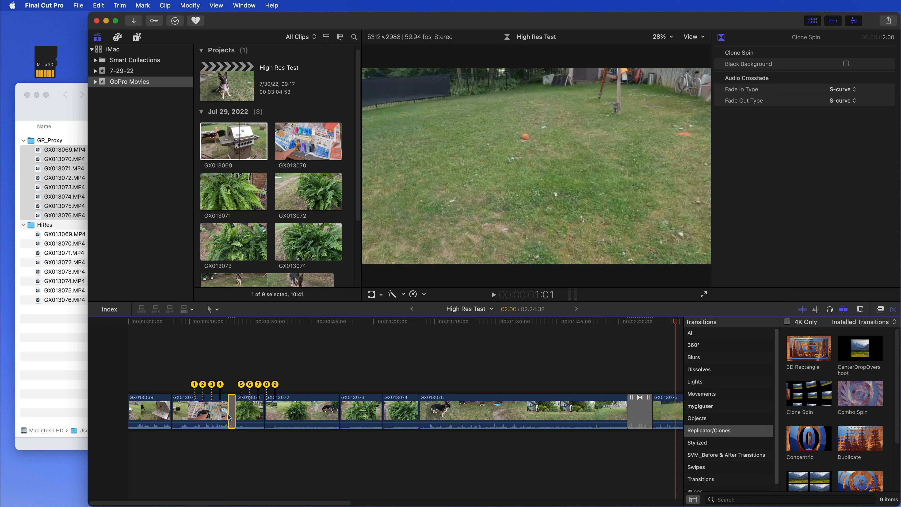
Lengthen the Clone Spin transition to 4:25 and play it from just before its start to around its middle
left_click_drag(231, 415, 226, 416)
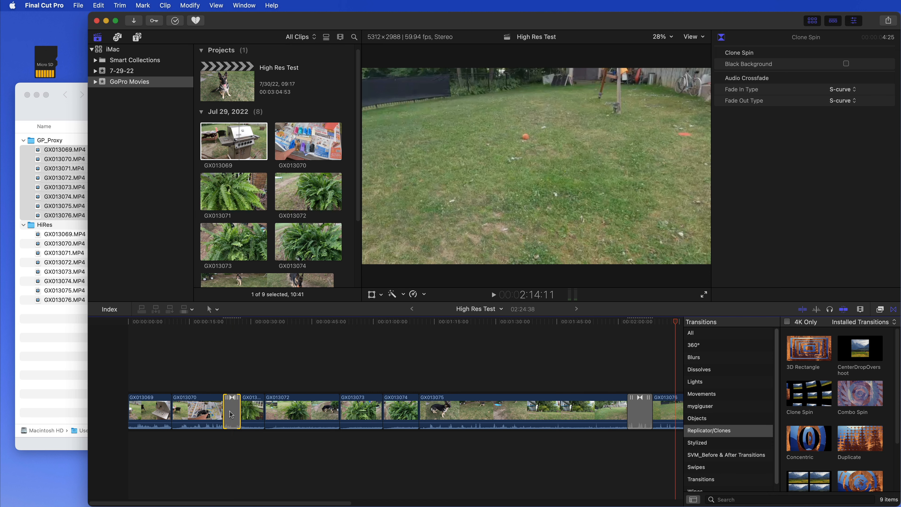
left_click(233, 322)
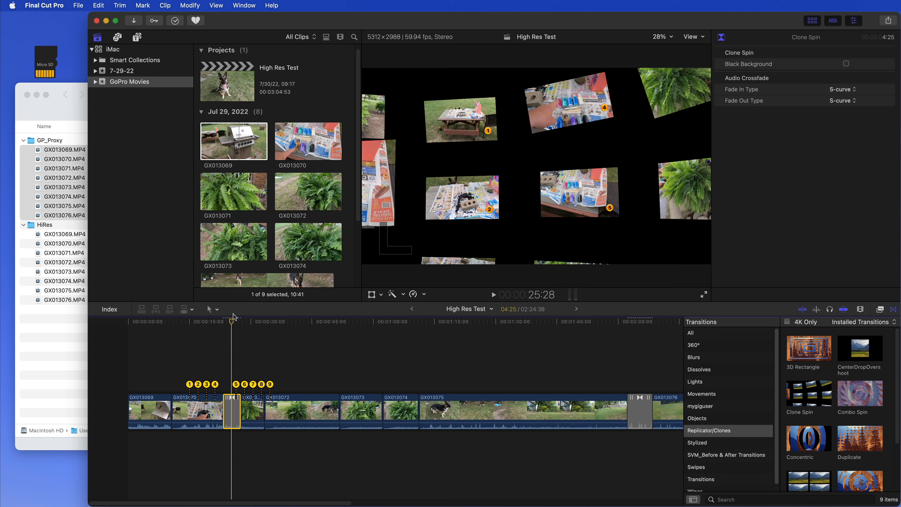
left_click(220, 324)
key("space")
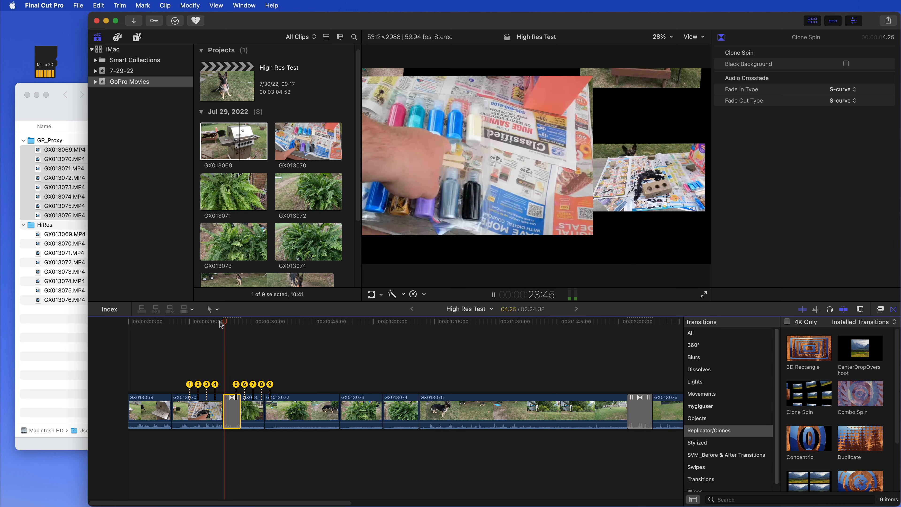
key("space")
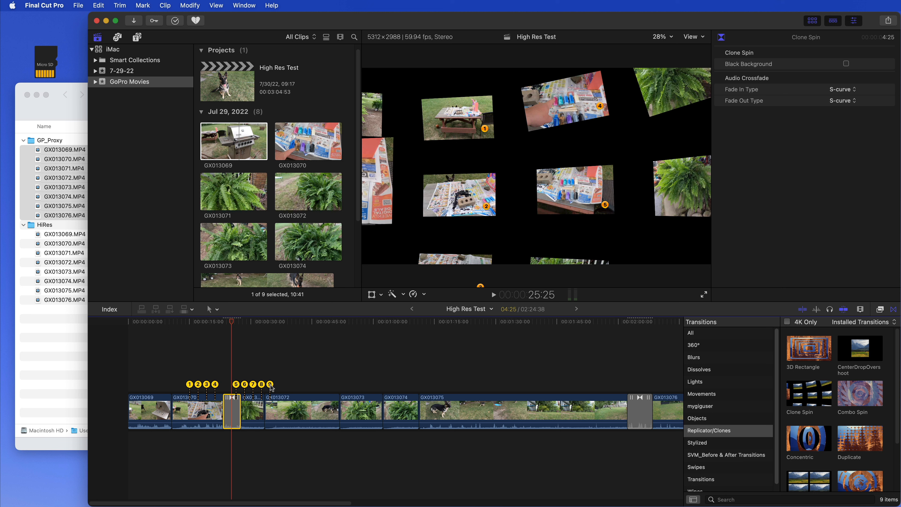
Spread Clone Spin image points 5 to 9 across later clips: 5 on GX013072, 6 on GX013073, 7 on GX013074, 8 and 9 on GX013075
left_click_drag(271, 386, 592, 386)
left_click_drag(262, 386, 510, 386)
left_click_drag(255, 386, 398, 387)
mouse_move(245, 386)
left_mouse_down()
mouse_move(379, 385)
mouse_move(356, 386)
left_mouse_up()
left_click_drag(236, 386, 317, 386)
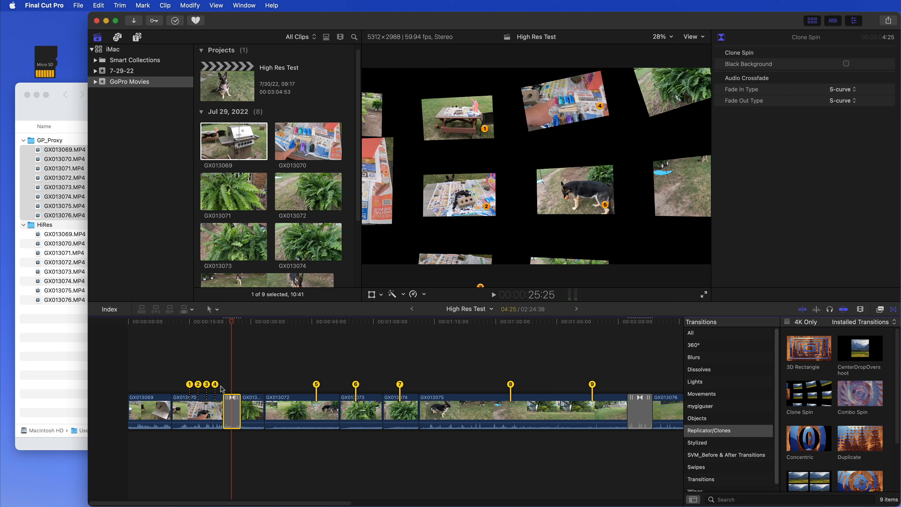
Move Clone Spin image points 1 and 2 onto GX013069, spread 3 and 4 along GX013070, and play through the transition
left_click_drag(190, 386, 141, 385)
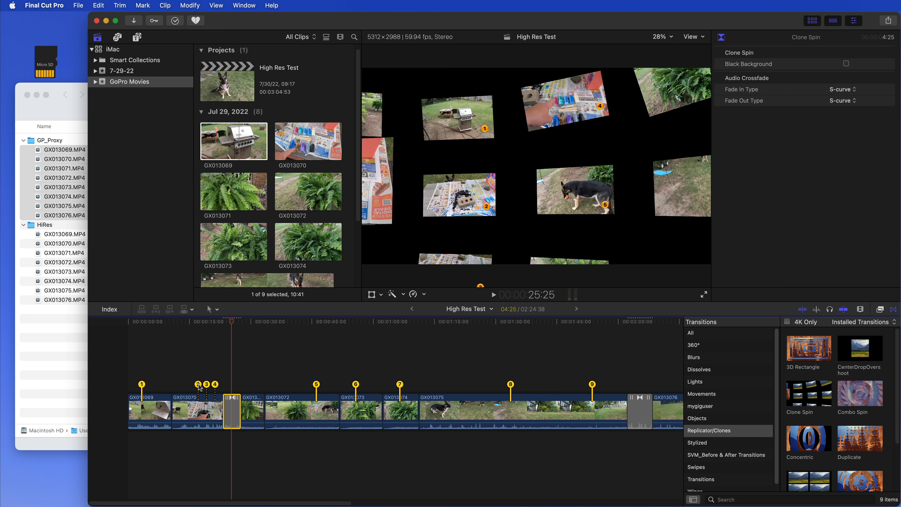
mouse_move(198, 386)
left_mouse_down()
mouse_move(164, 386)
mouse_move(211, 387)
left_mouse_up()
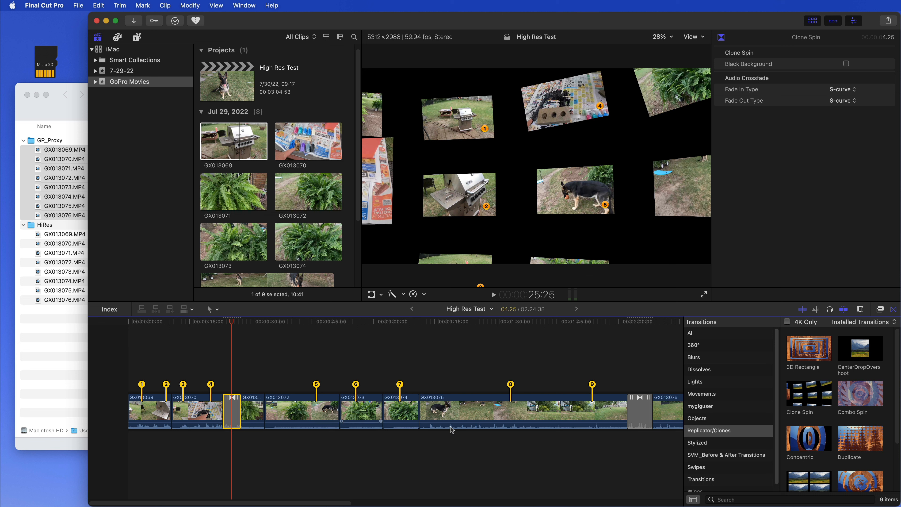
left_click(214, 323)
key("space")
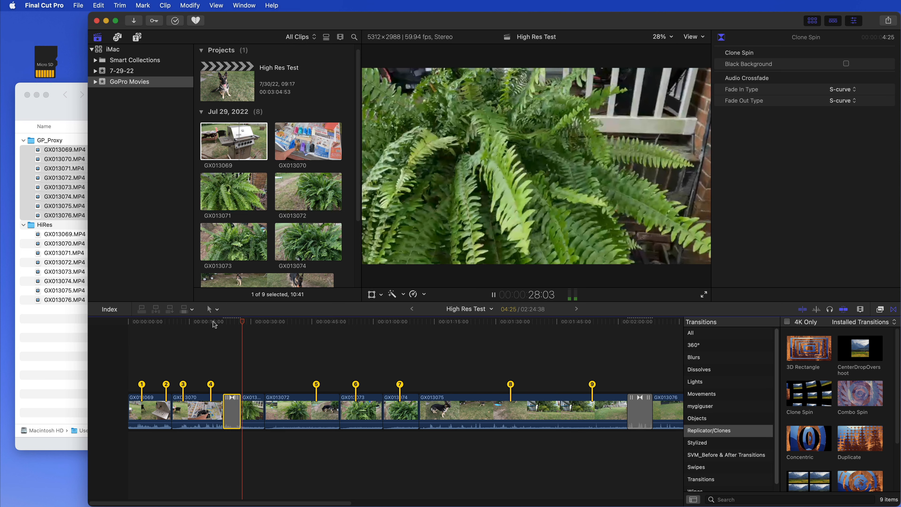
key("space")
left_click(233, 322)
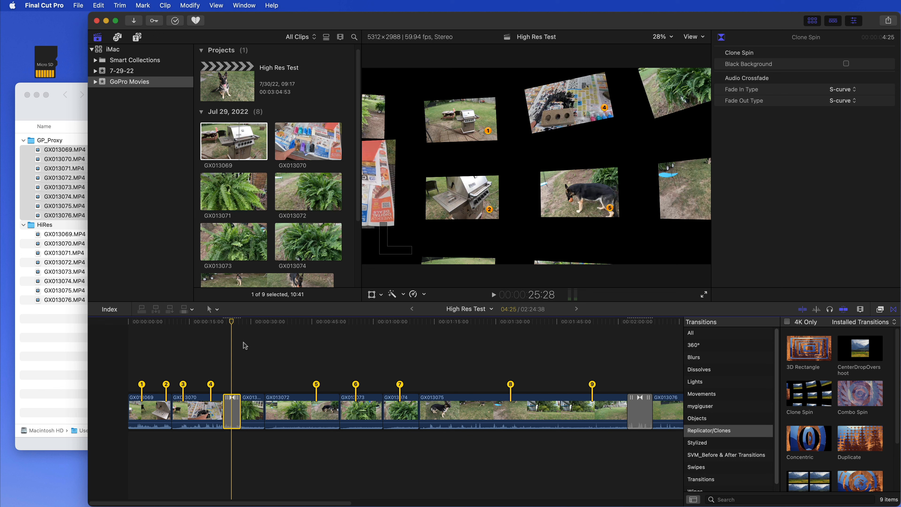
Set media playback to Optimized/Original and play the Clone Spin transition from GX013070 into GX013071
left_click(250, 346)
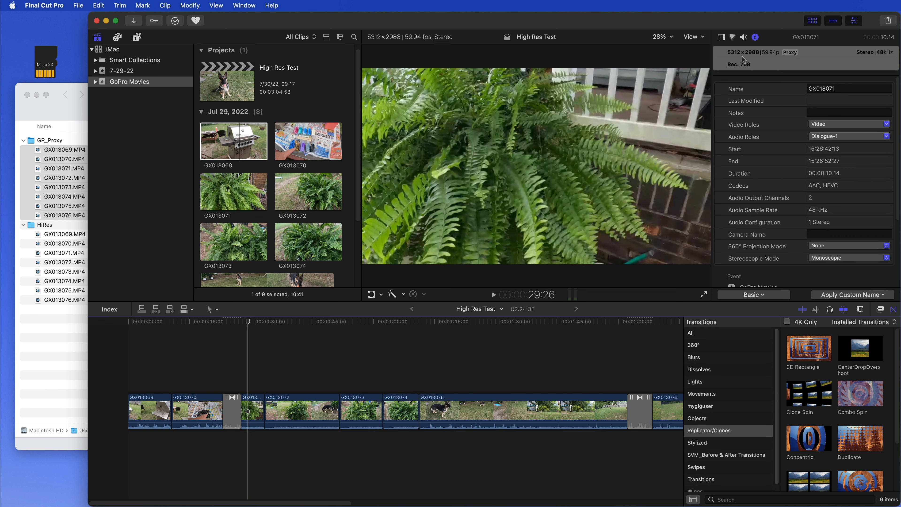
left_click(698, 39)
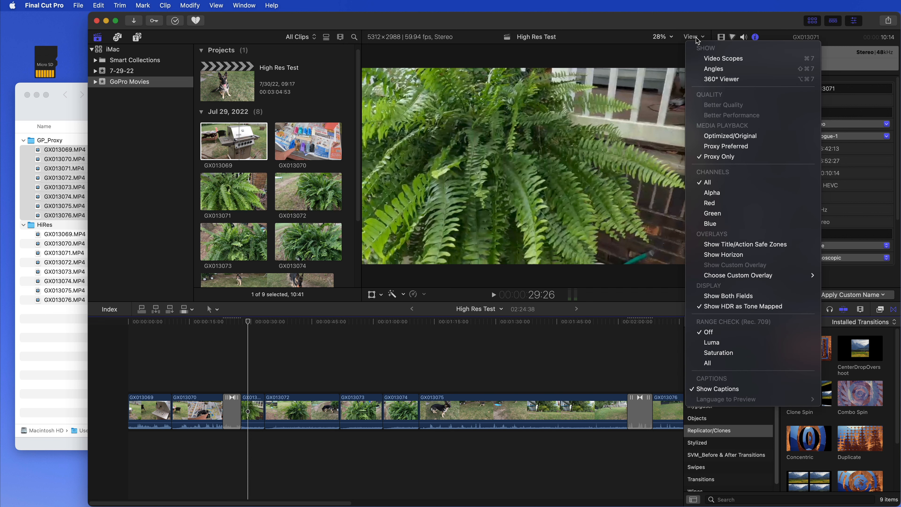
left_click(708, 137)
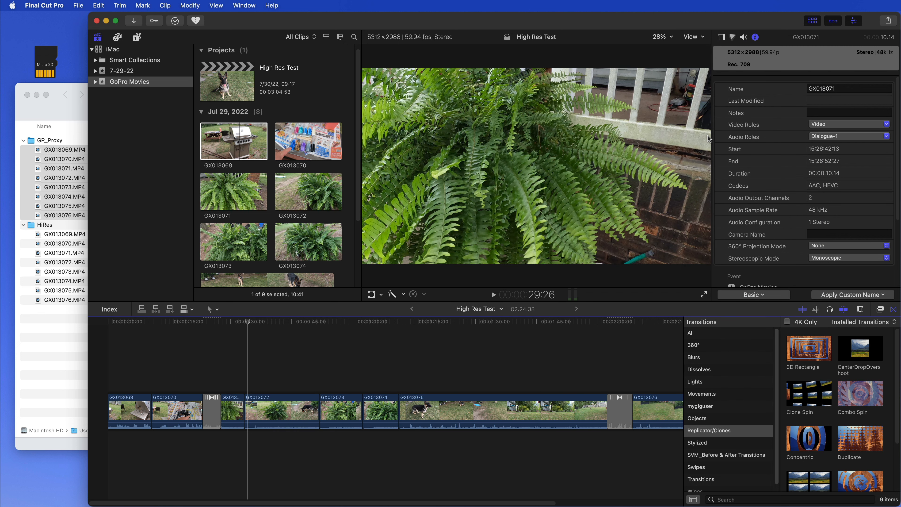
left_click(191, 325)
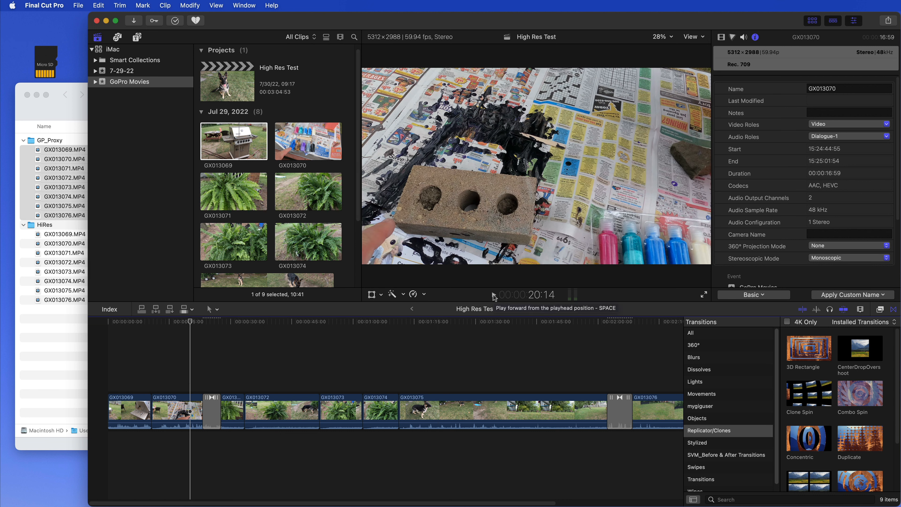
left_click(494, 294)
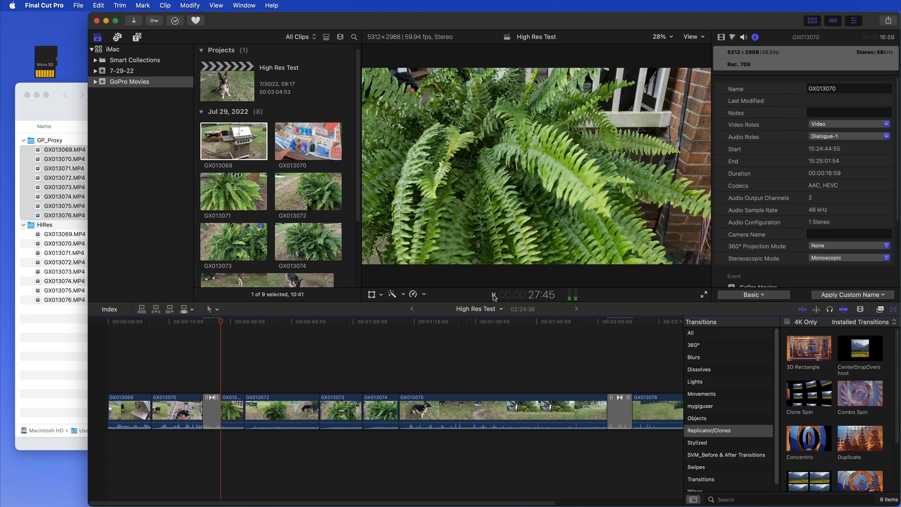
left_click(493, 295)
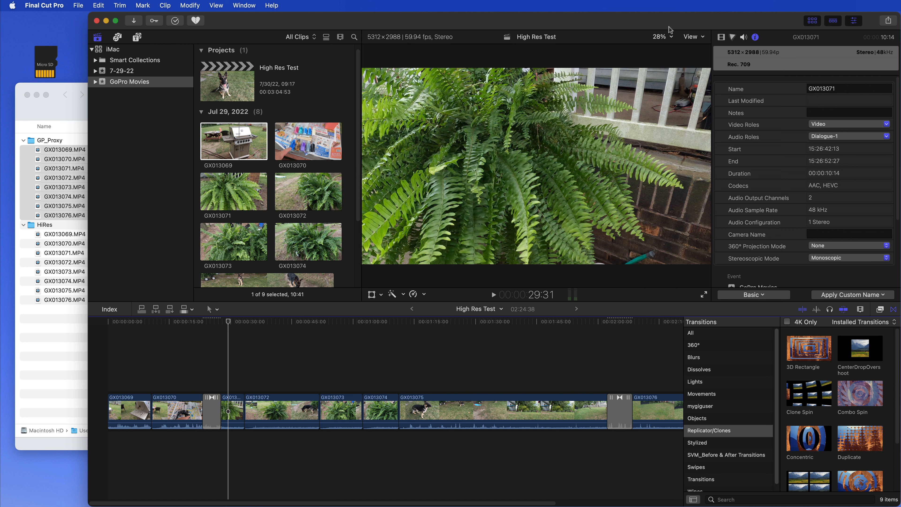
Set media playback to Proxy Only and play the same Clone Spin transition for comparison
left_click(697, 38)
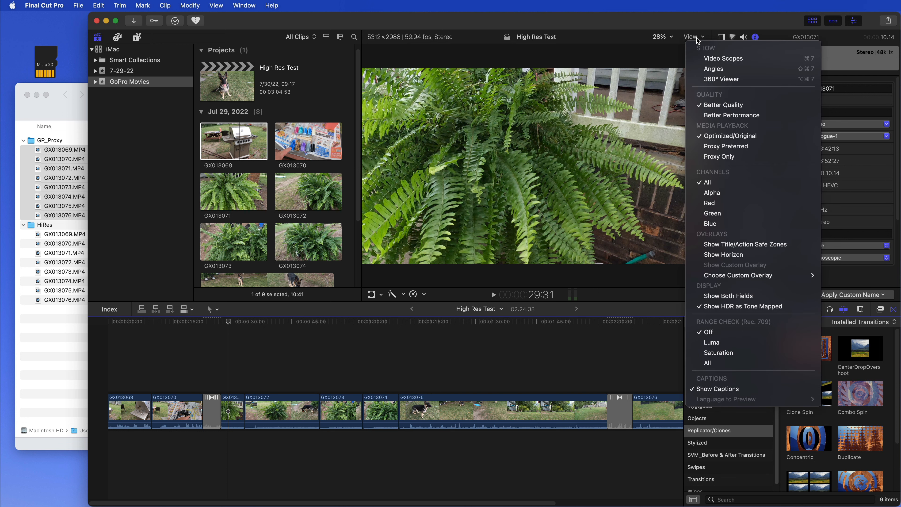
left_click(706, 157)
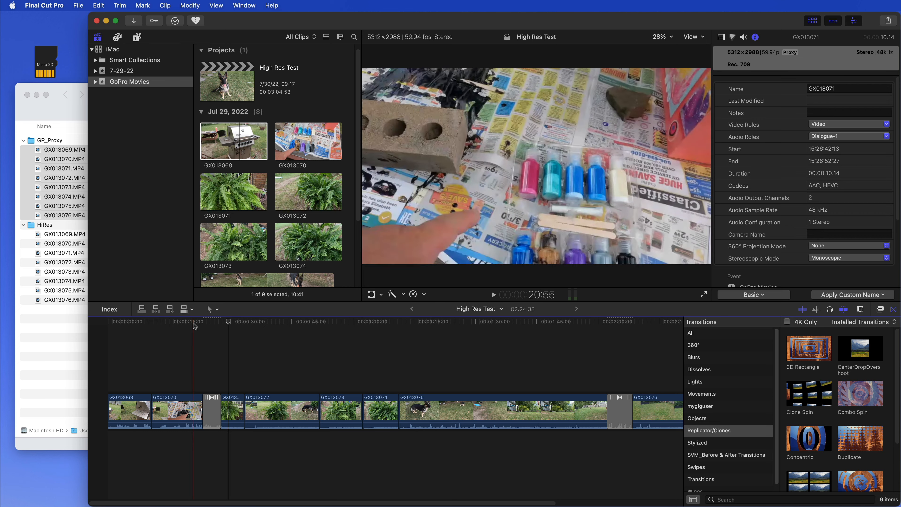
key("space")
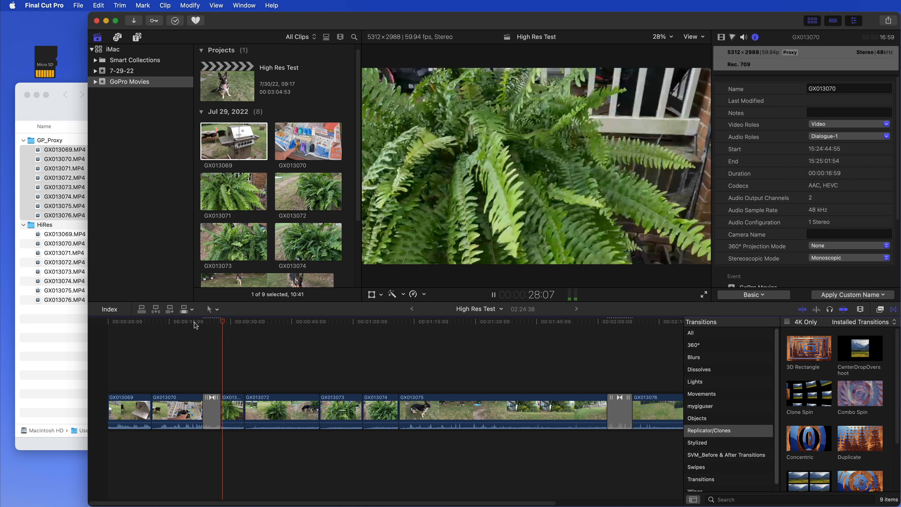
key("space")
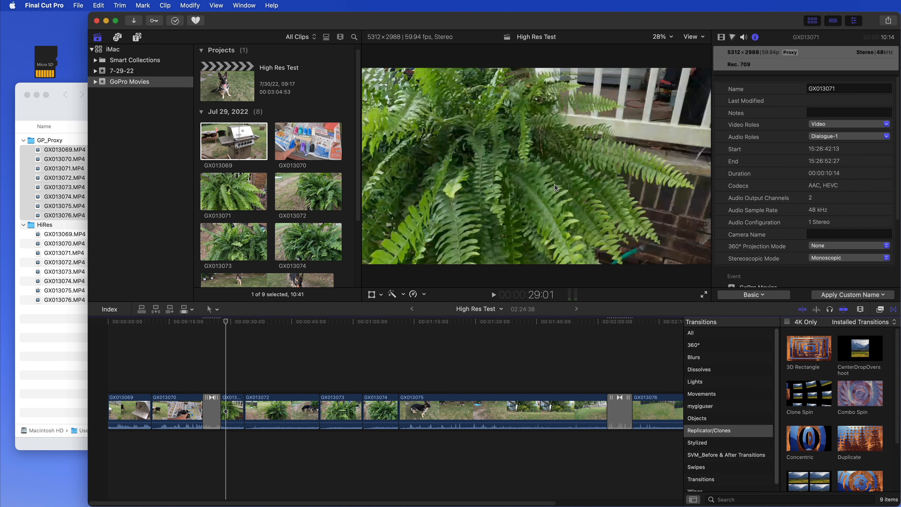
Switch the paused GX013071 frame to Optimized/Original and back to Proxy Only to compare image quality
left_click(692, 38)
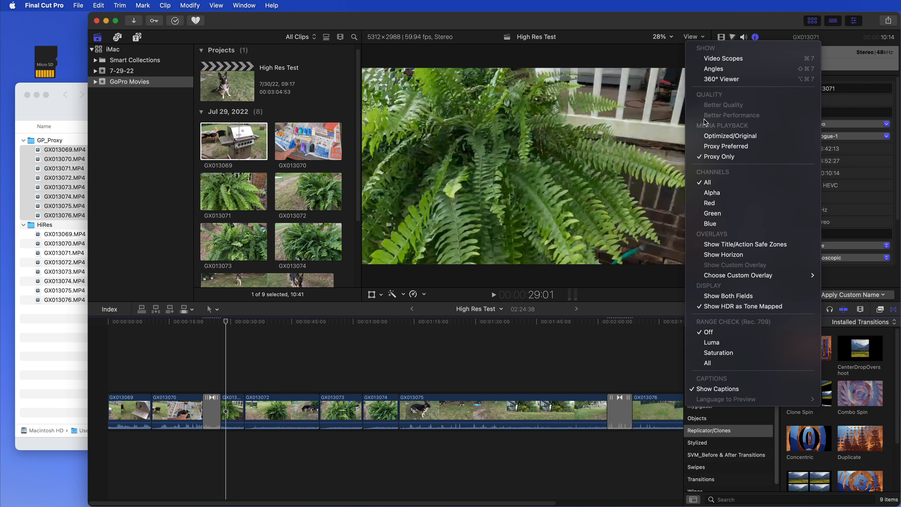
left_click(714, 137)
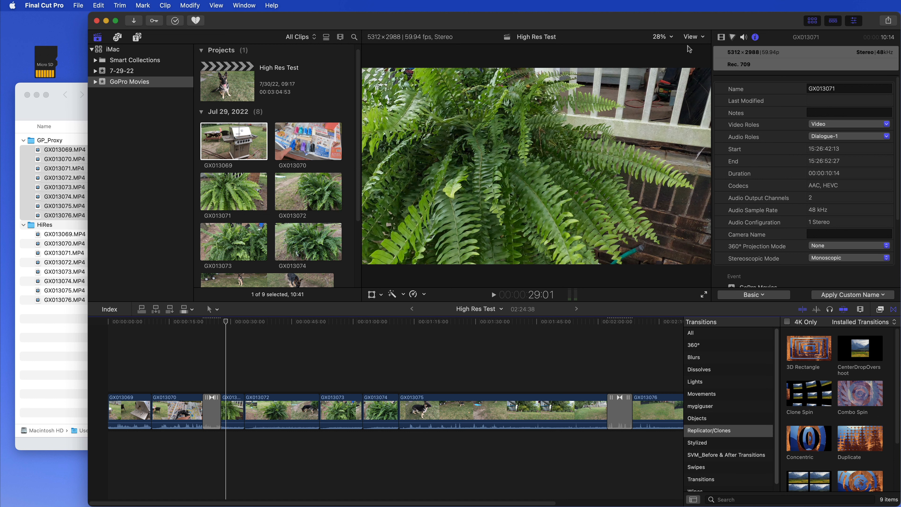
left_click(694, 38)
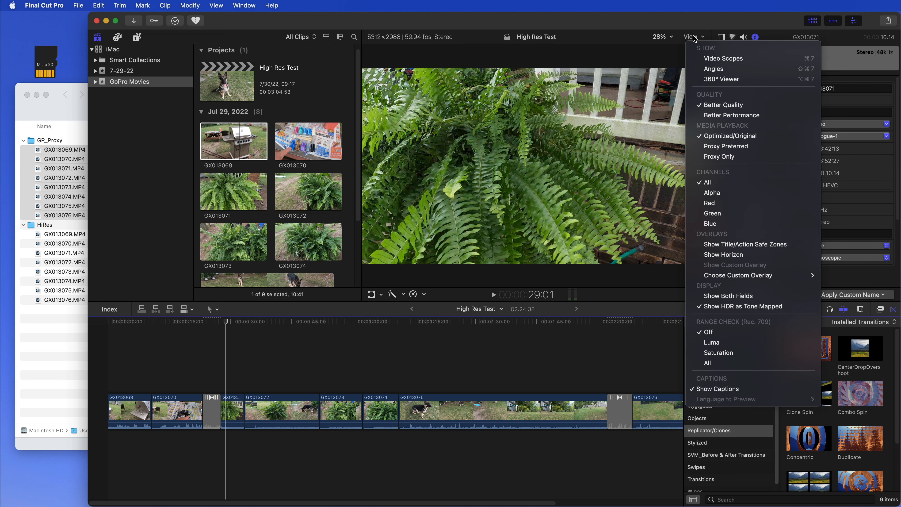
left_click(704, 157)
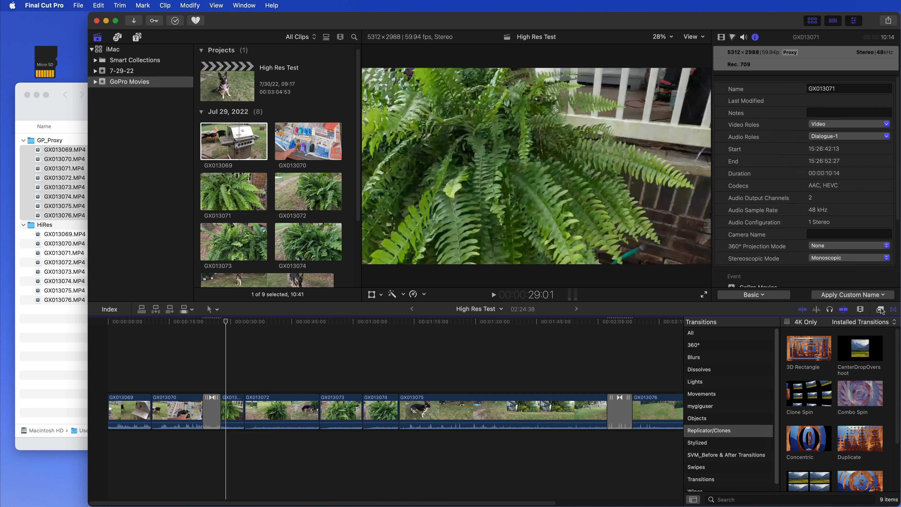
Close the Transitions browser
left_click(893, 311)
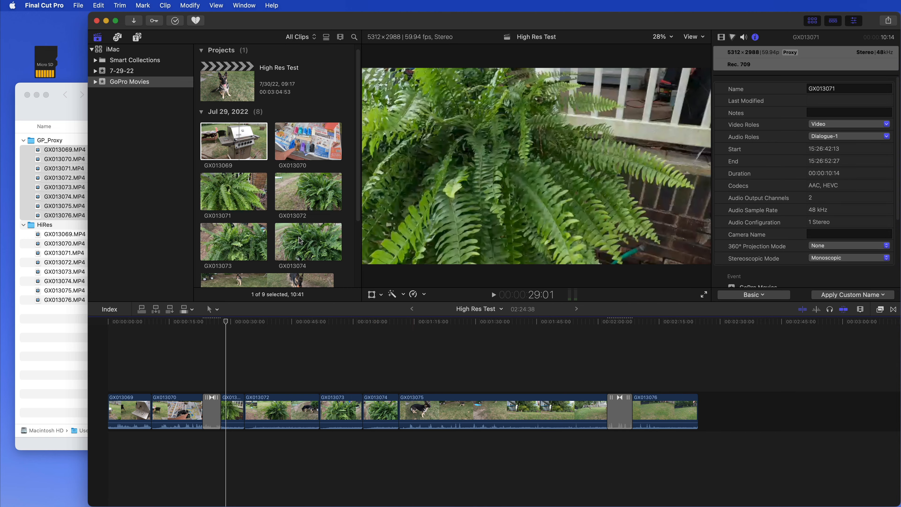
Try to share with the YT HEVC 60mbit preset while playback is set to proxy media, and cancel at the proxy warning
left_click(79, 6)
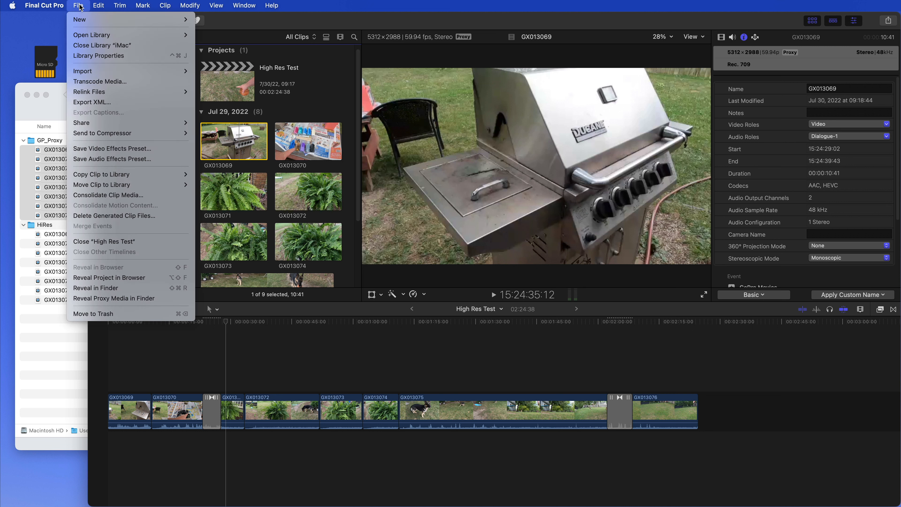
mouse_move(123, 123)
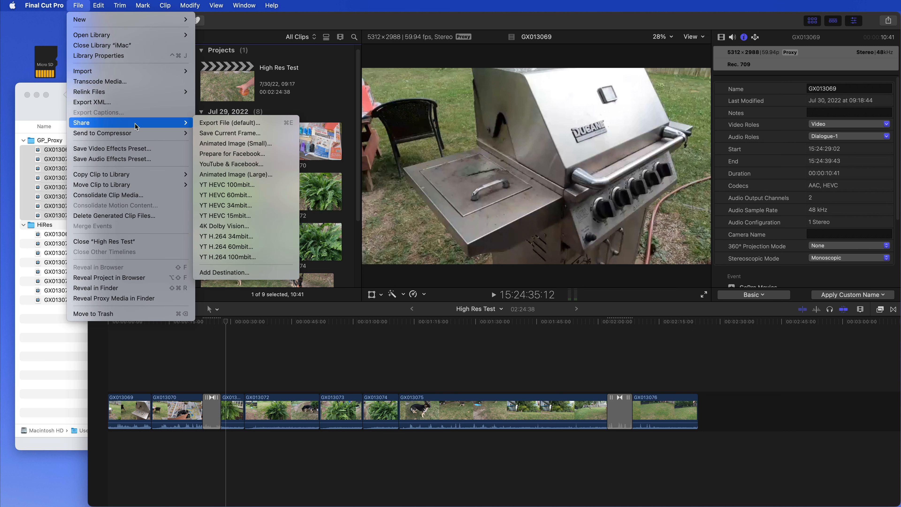
left_click(251, 198)
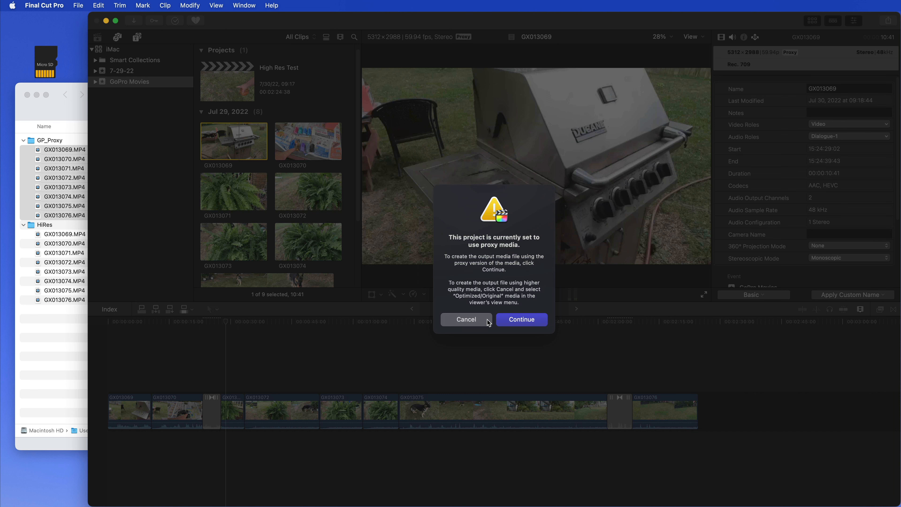
left_click(468, 320)
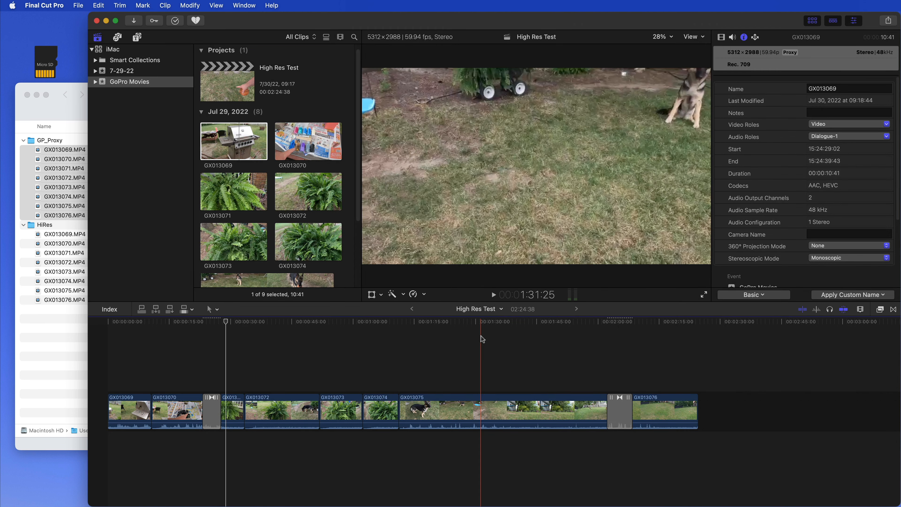
Set the High Res Test project's media playback to Optimized/Original
left_click(698, 37)
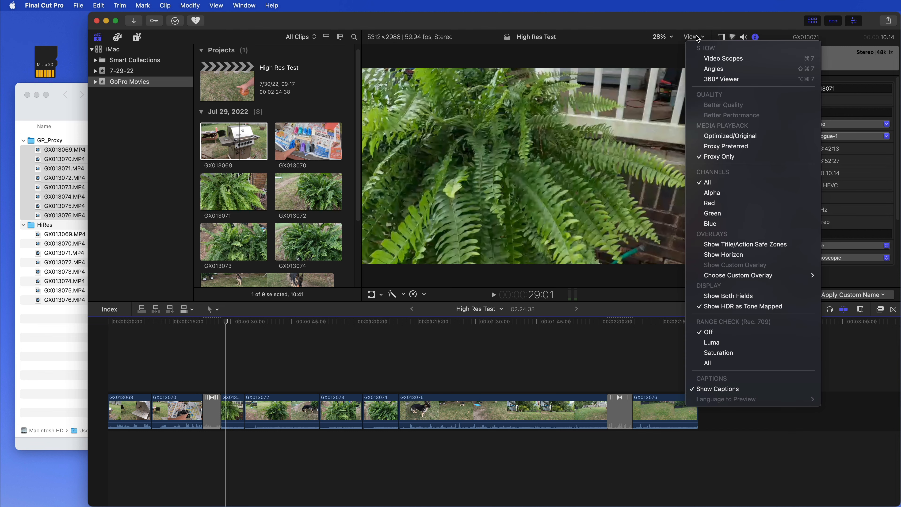
left_click(716, 136)
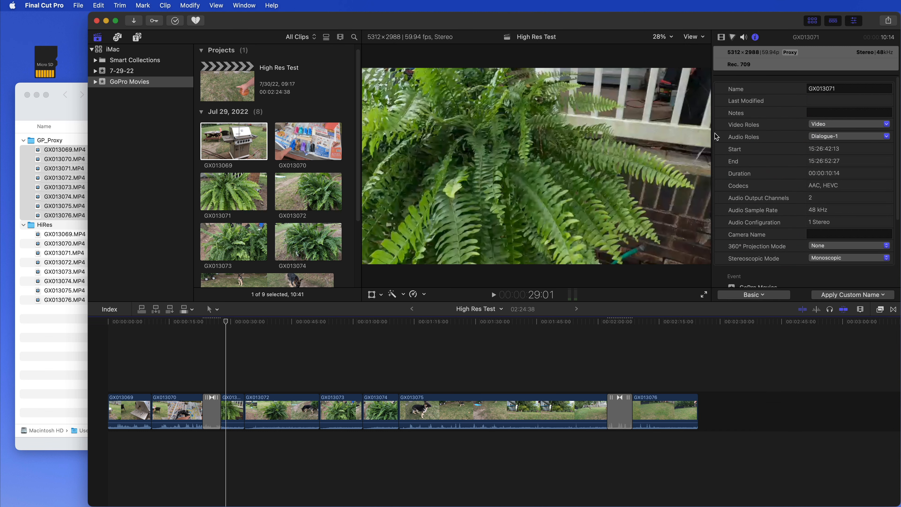
Try to share the High Res Test project with the YT HEVC 60mbit preset, inspect the reported error, and cancel
left_click(232, 91)
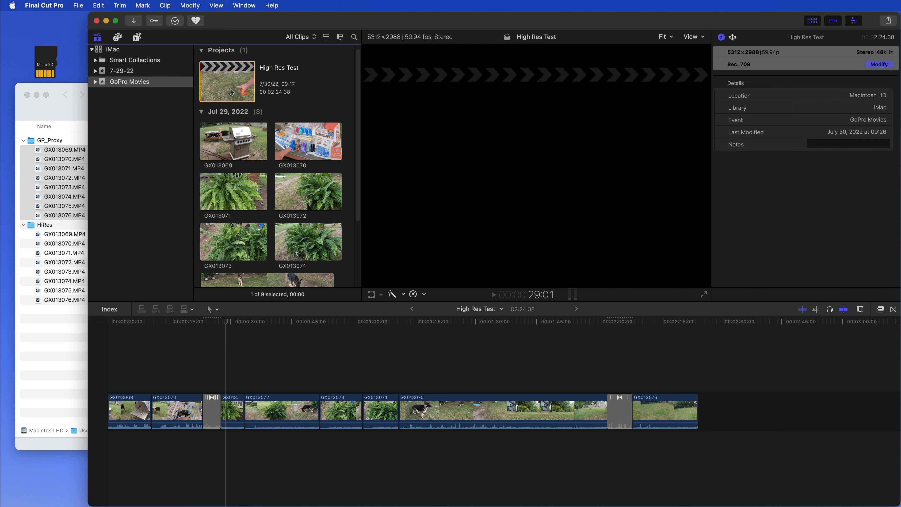
left_click(75, 6)
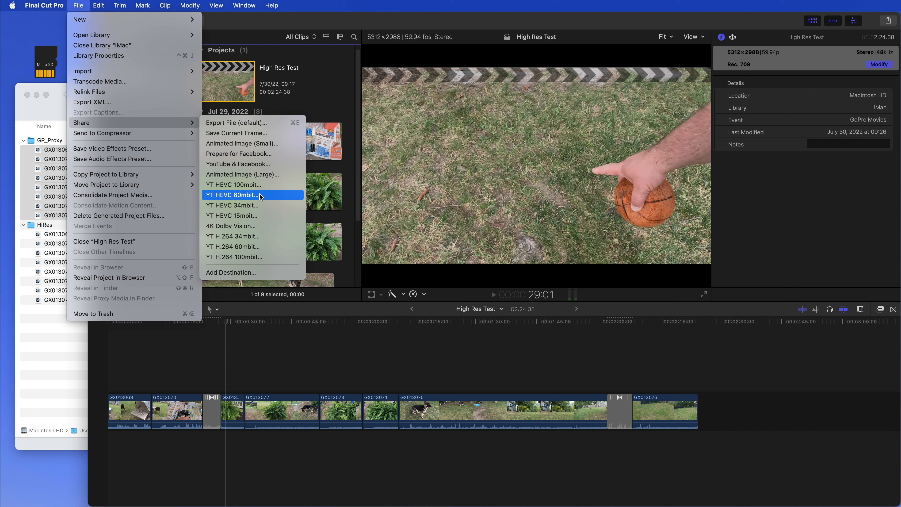
left_click(260, 195)
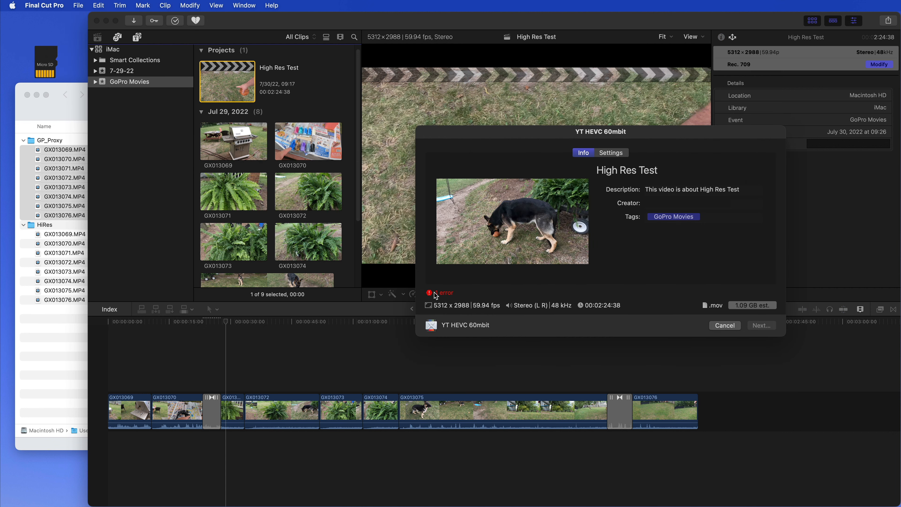
mouse_move(433, 294)
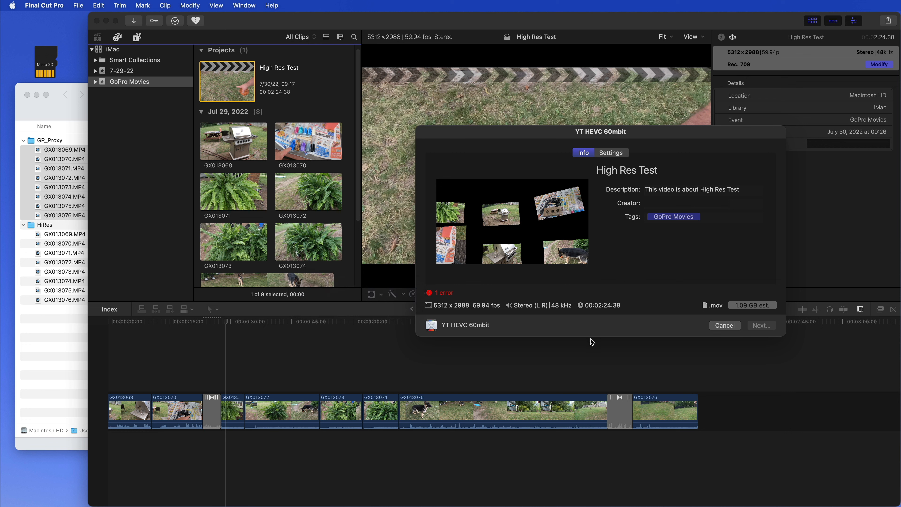
left_click(724, 325)
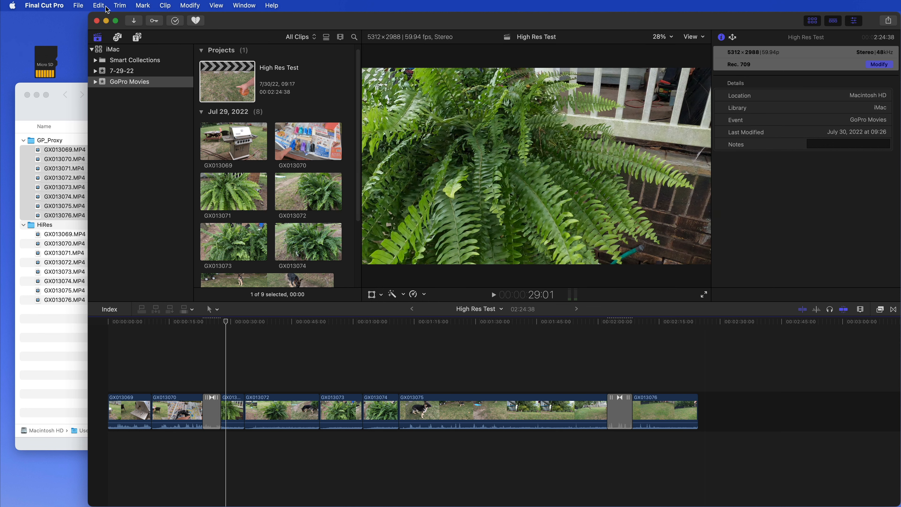
Start sharing the High Res Test project with the YT H.264 100mbit preset
left_click(80, 6)
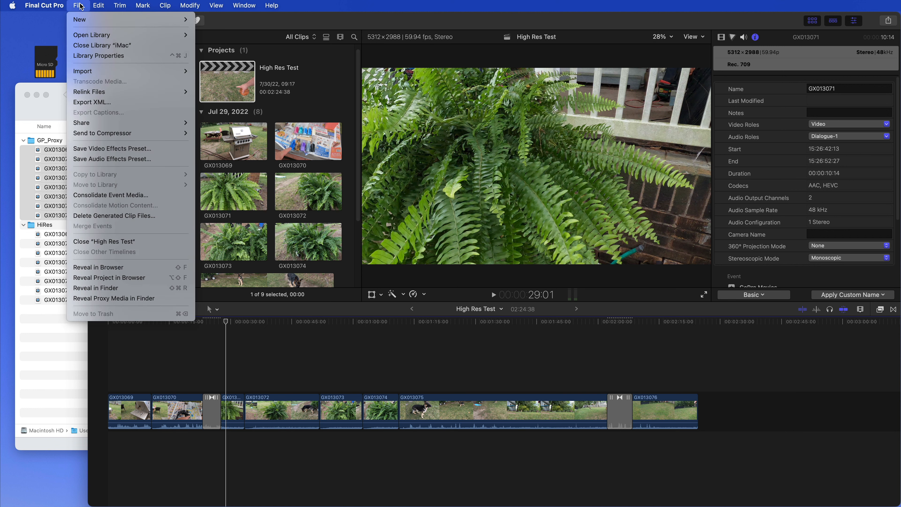
mouse_move(107, 124)
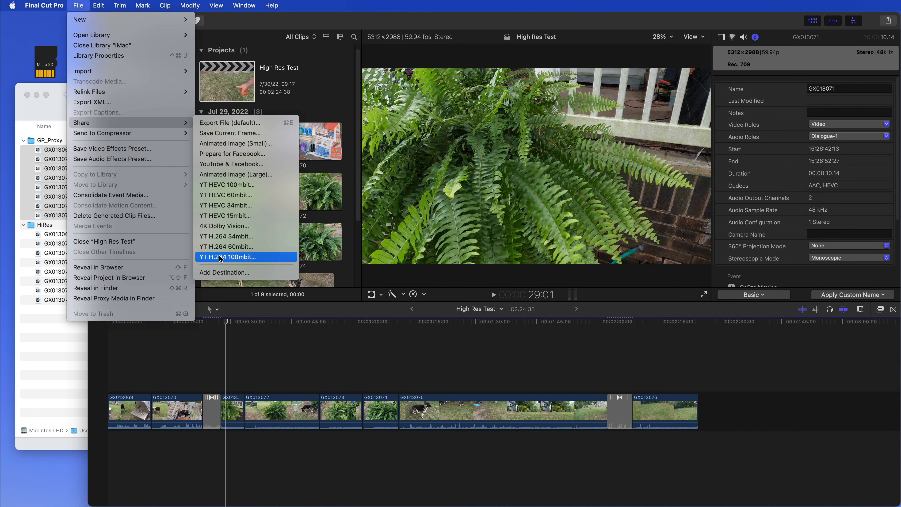
left_click(237, 258)
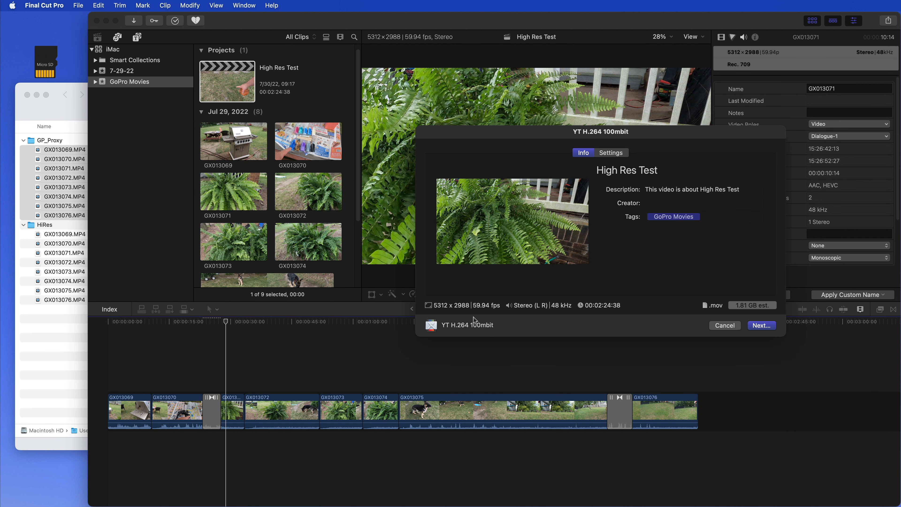